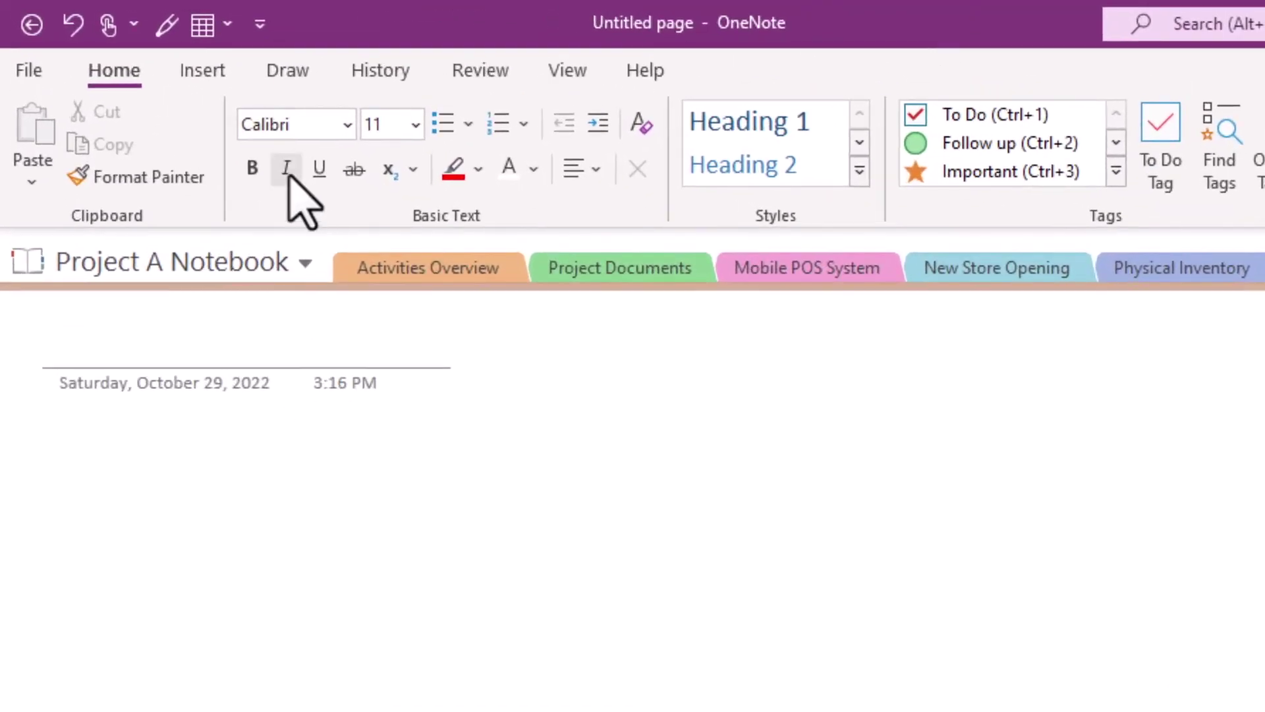
Set Agenda - My Templates as the section's default page template and add two AGENDA pages.
left_click(202, 70)
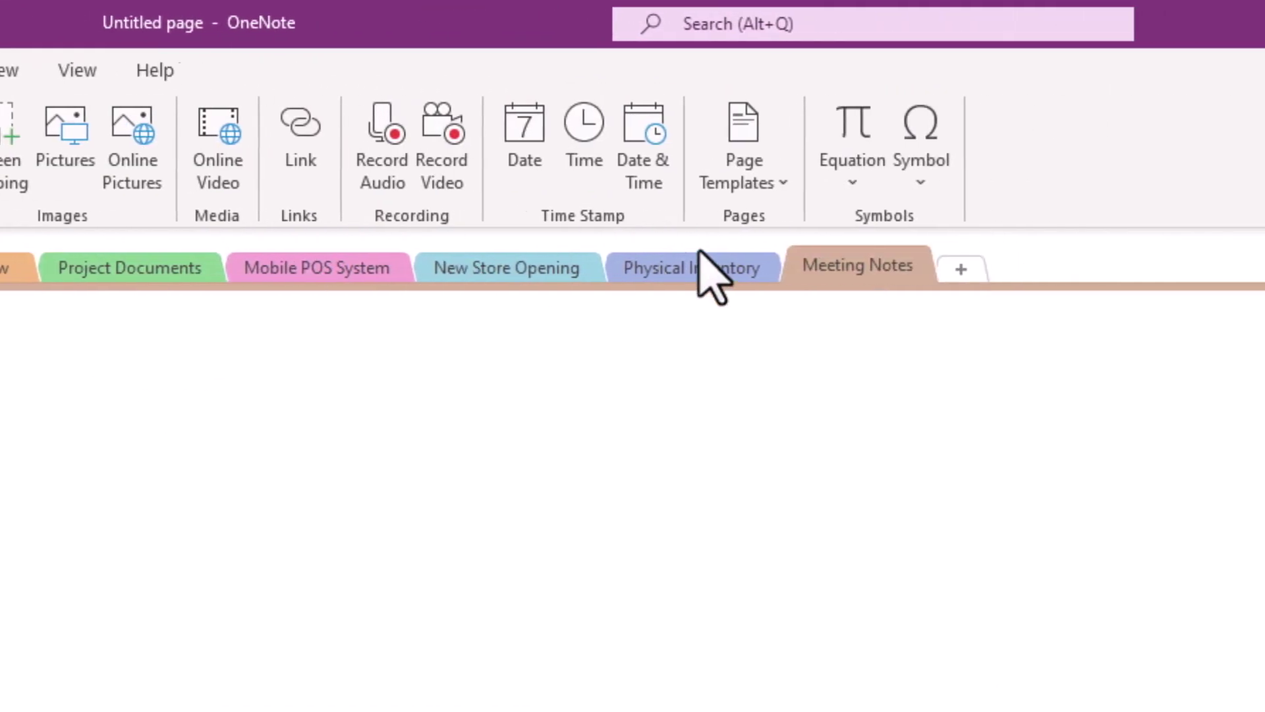
left_click(783, 186)
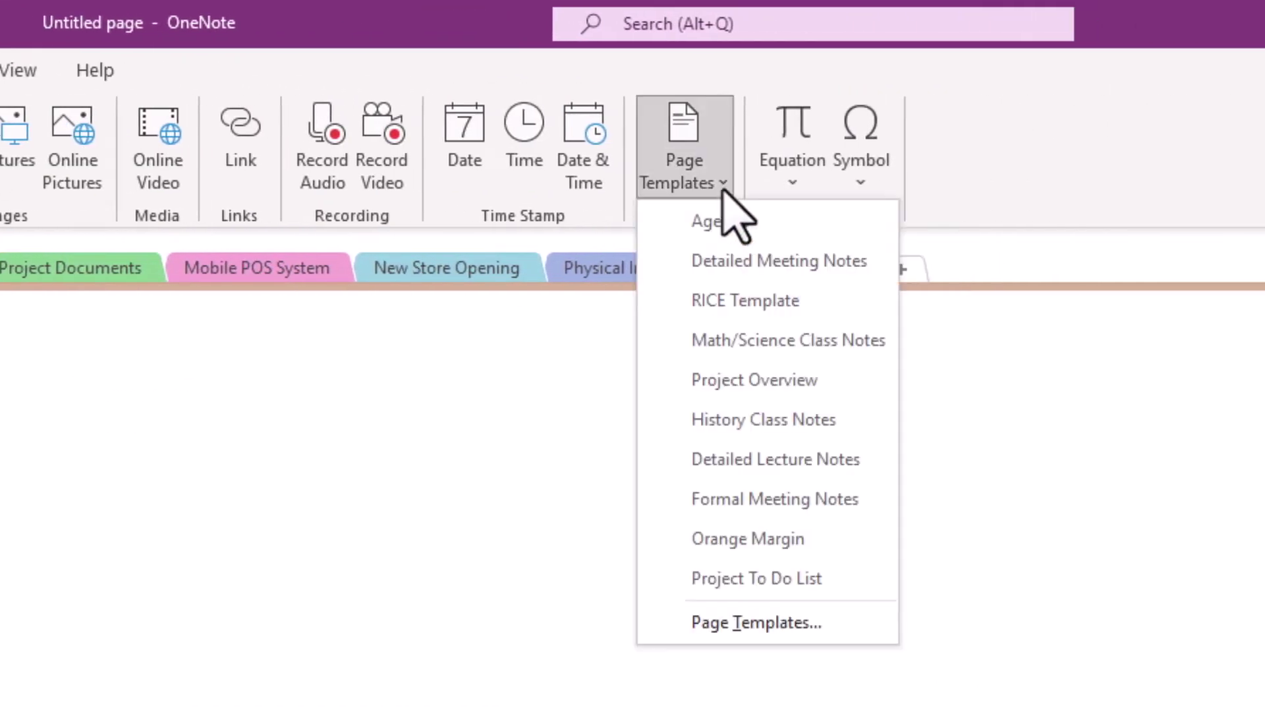
left_click(819, 622)
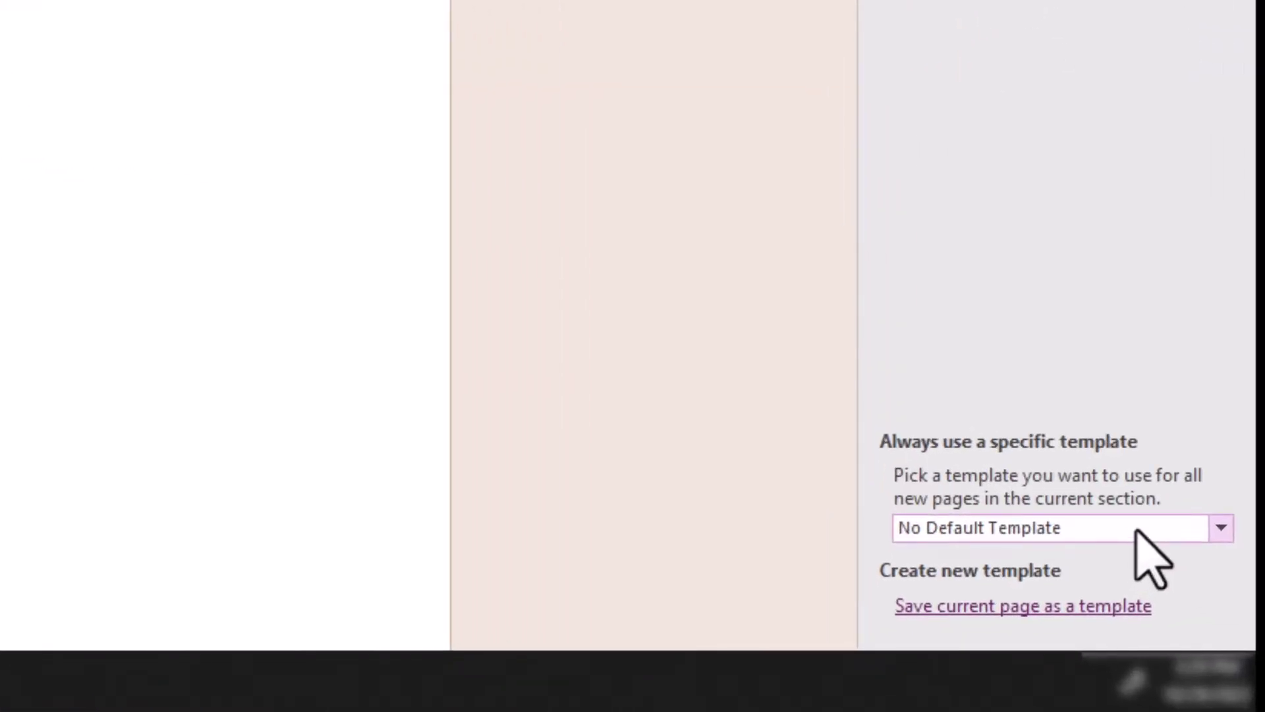
left_click(1135, 531)
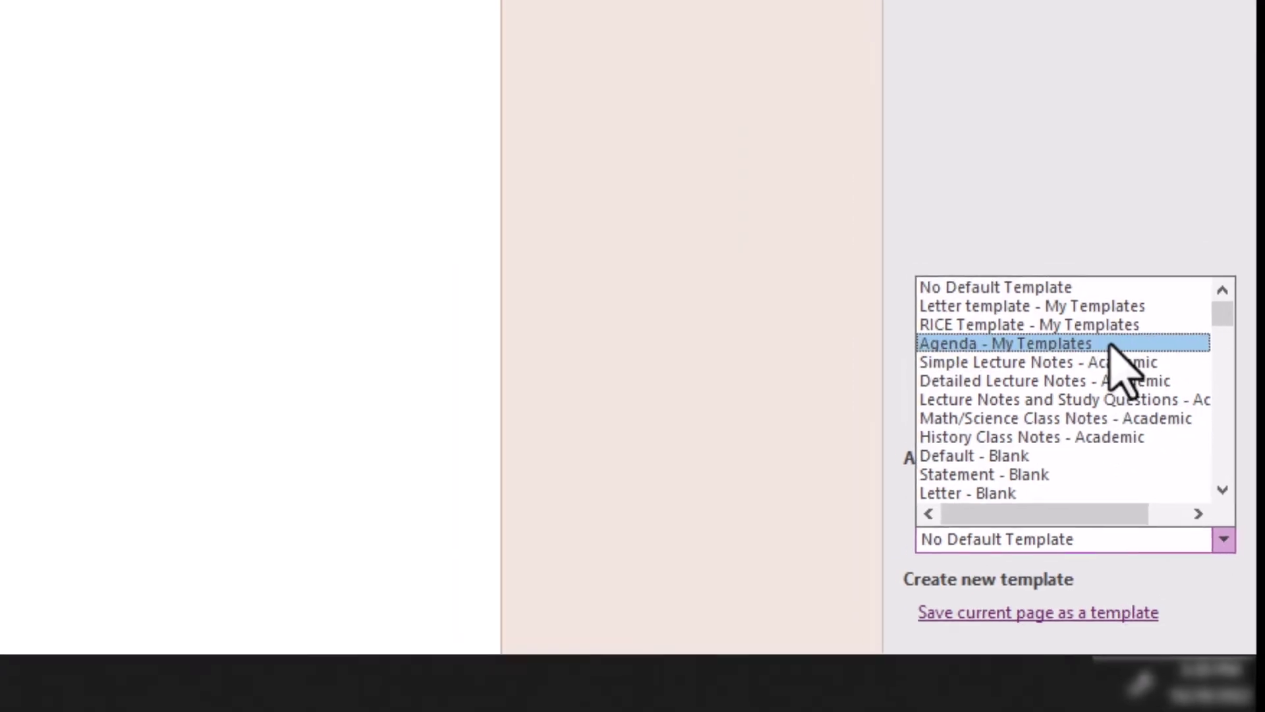
left_click(1098, 320)
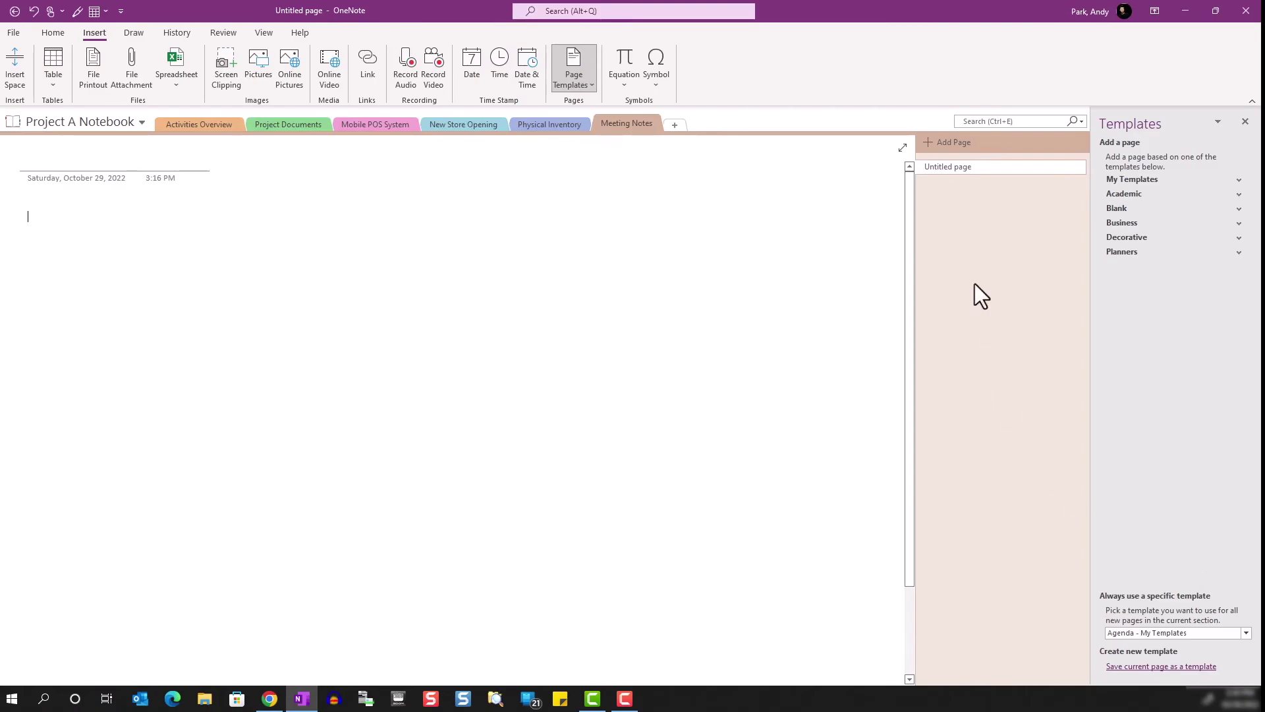
left_click(938, 141)
left_click(938, 142)
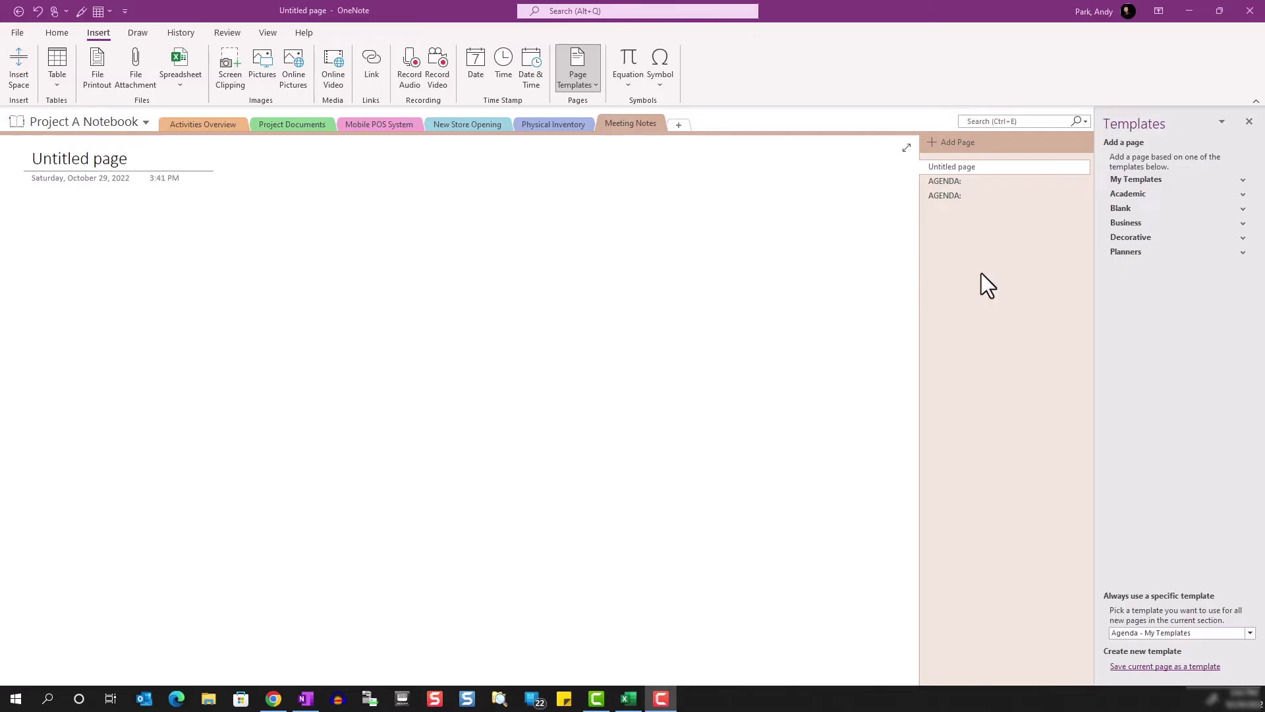
Close the templates pane and delete the AGENDA test pages.
left_click(1249, 123)
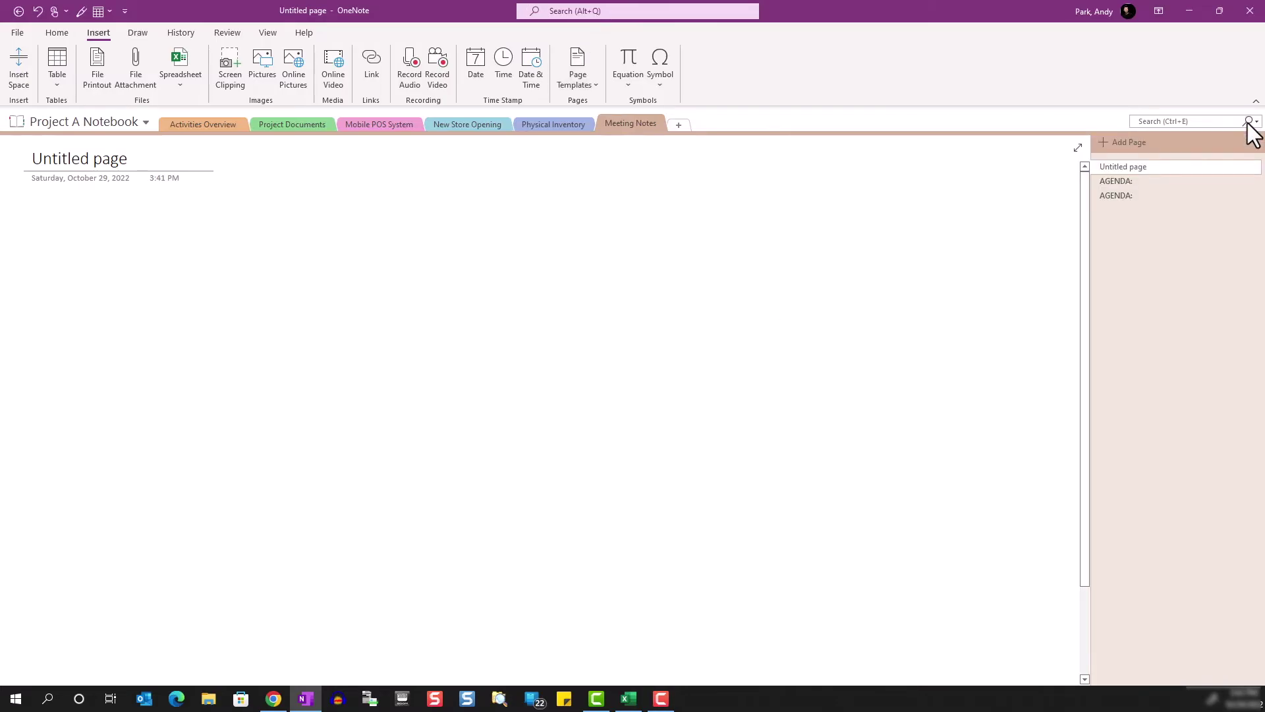
left_click(1135, 182)
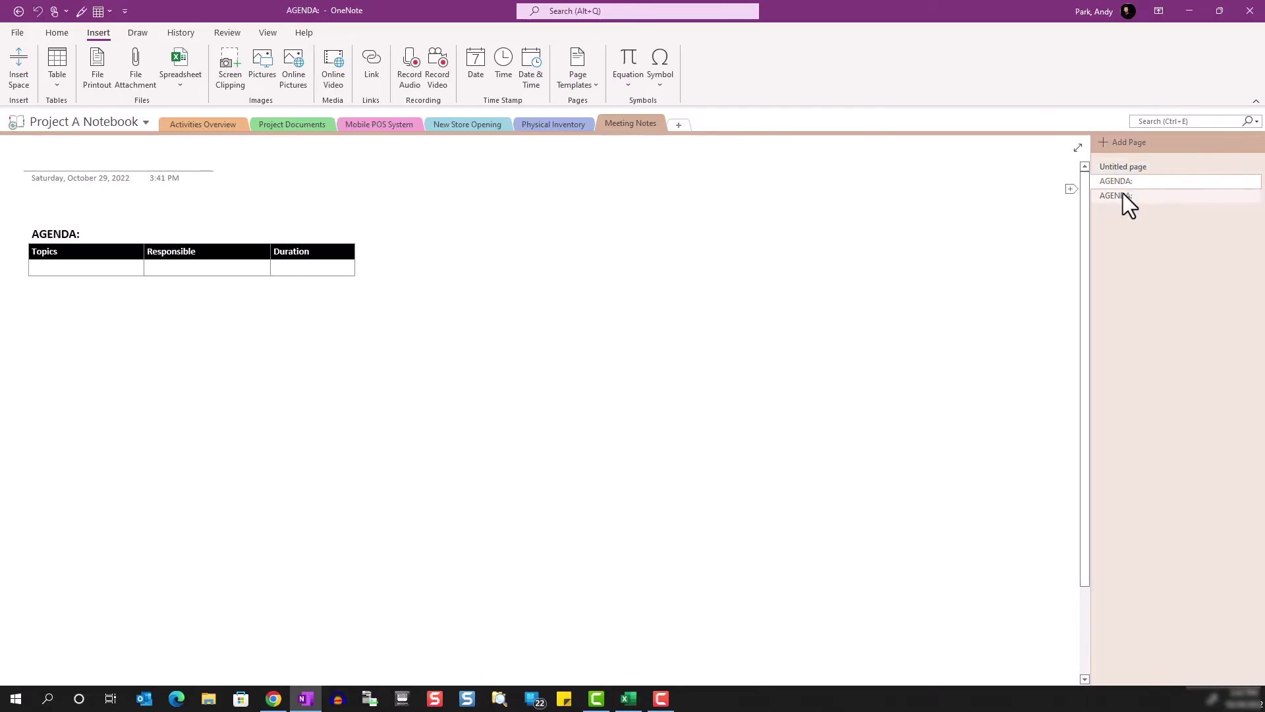
right_click(1124, 192)
left_click(1059, 215)
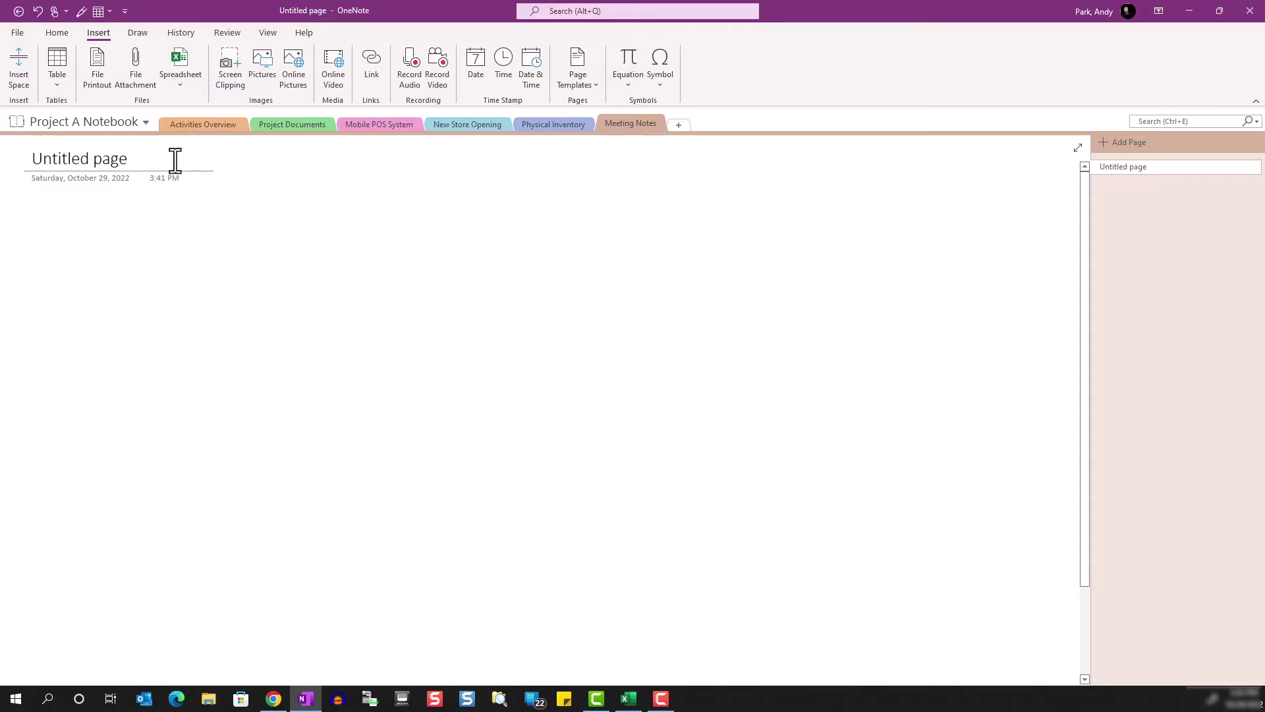
Title the untitled page 10/24/22, then add agenda pages titled 10/31/22 and 11/7/22.
left_click_drag(174, 159, 5, 158)
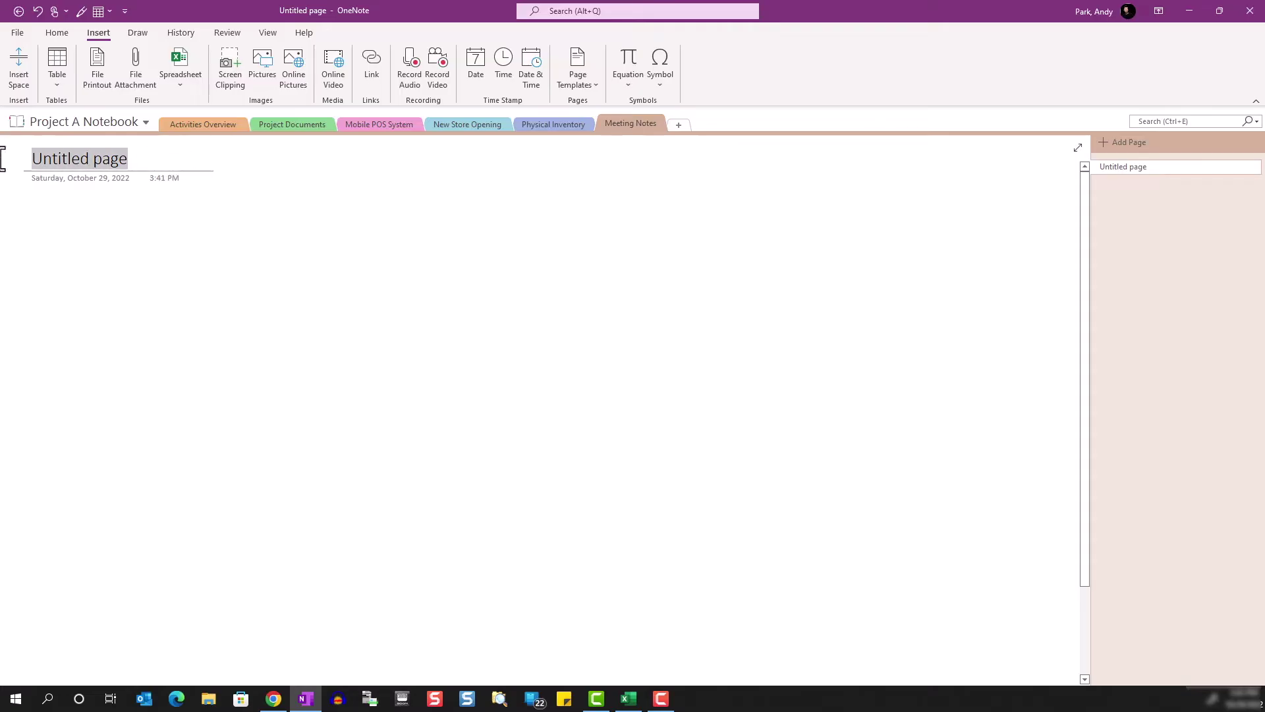
type("10/24")
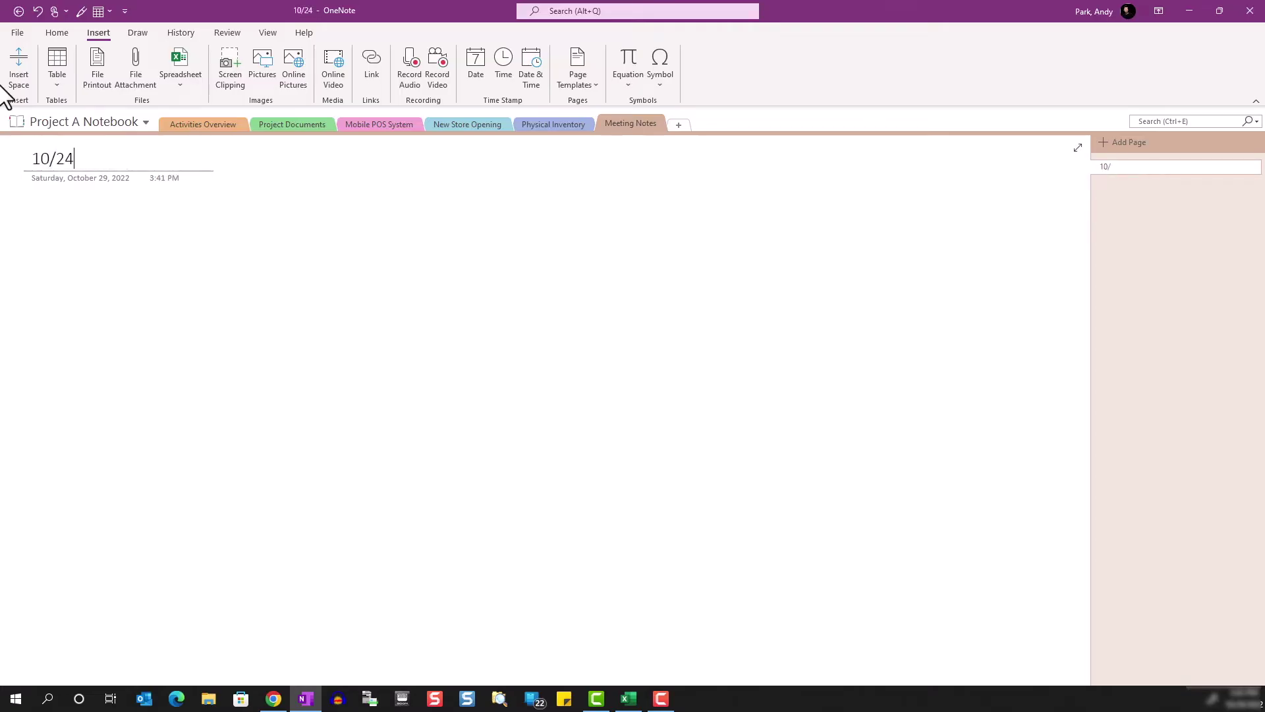
type("/22")
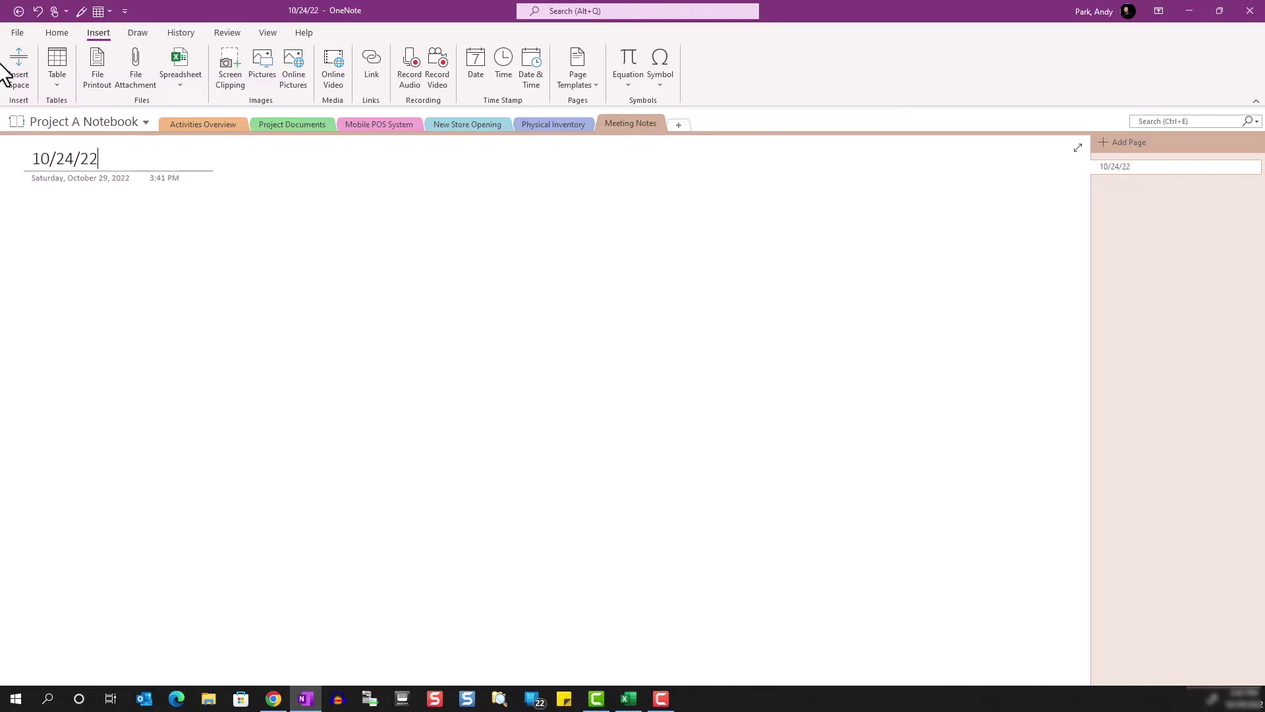
left_click(1131, 141)
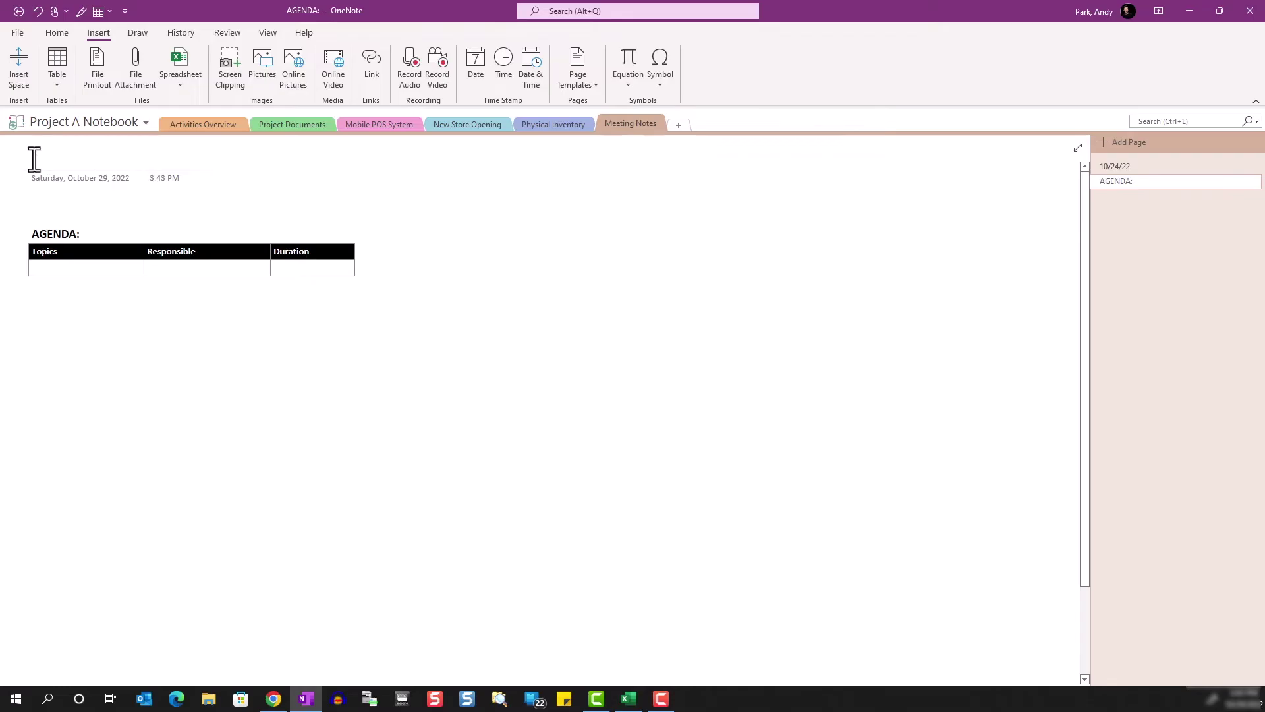
type("10/31/")
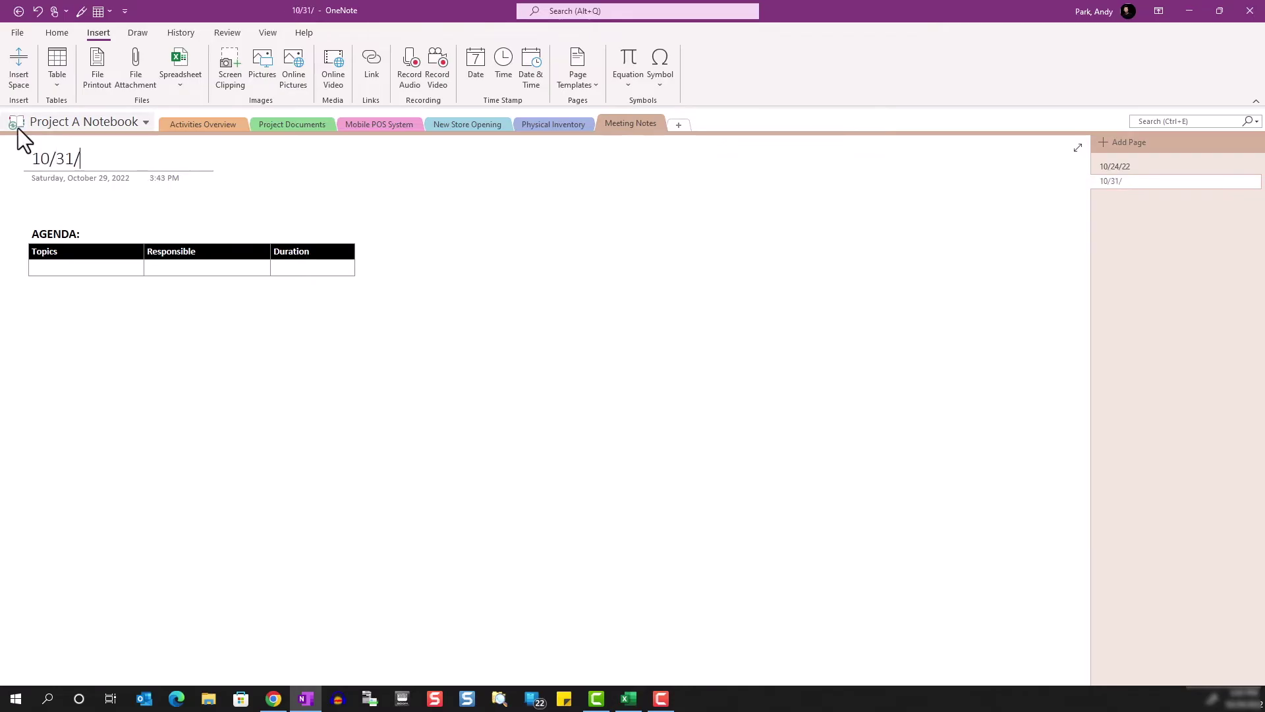
type("22")
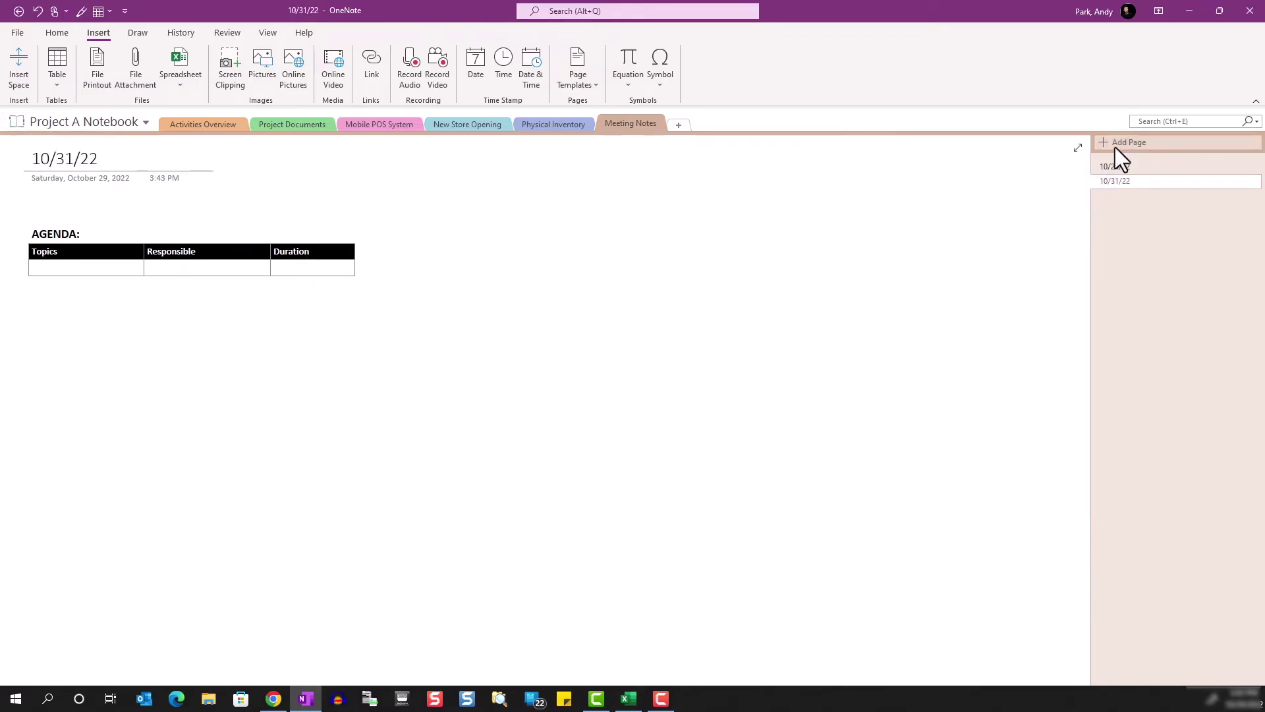
left_click(1117, 143)
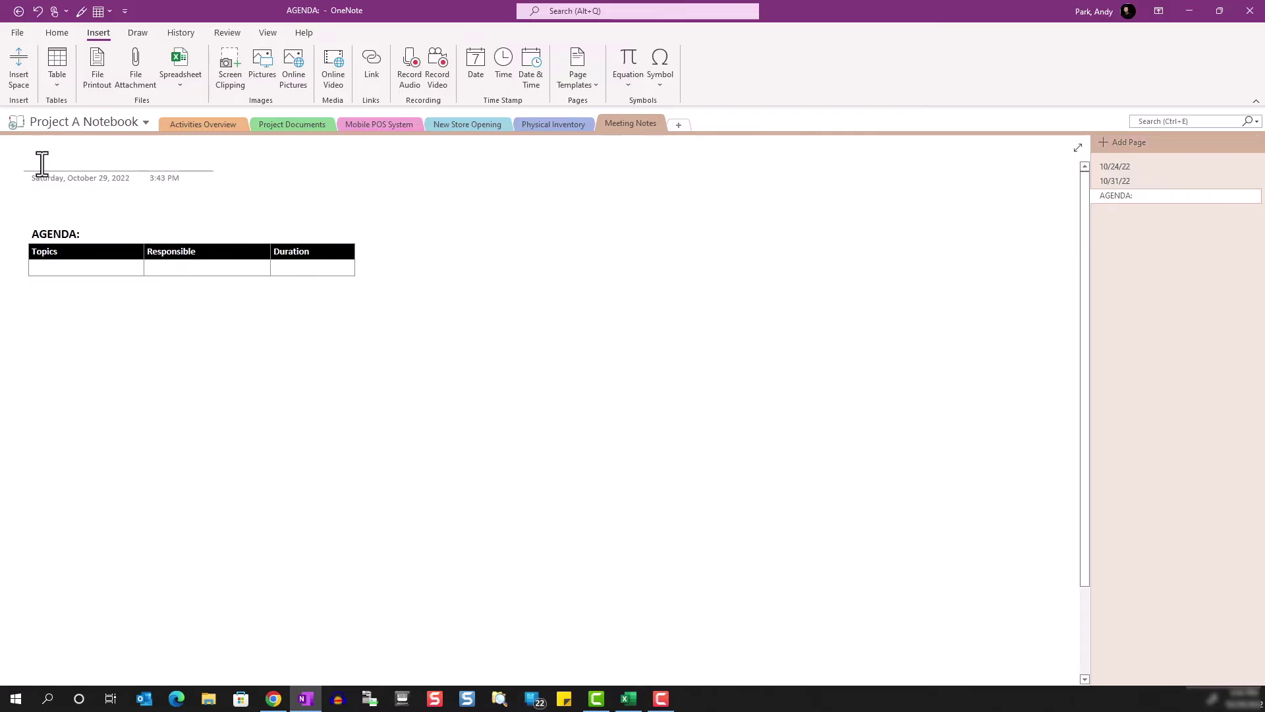
type("11/7/2")
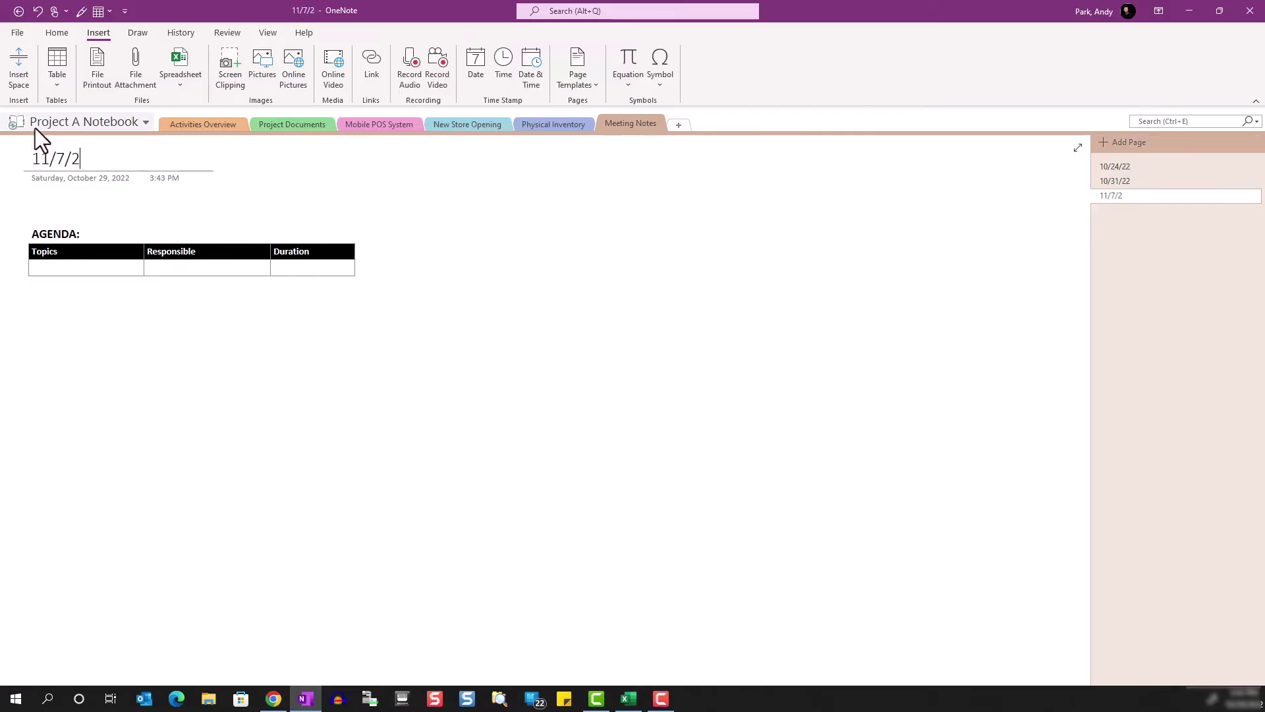
type("2")
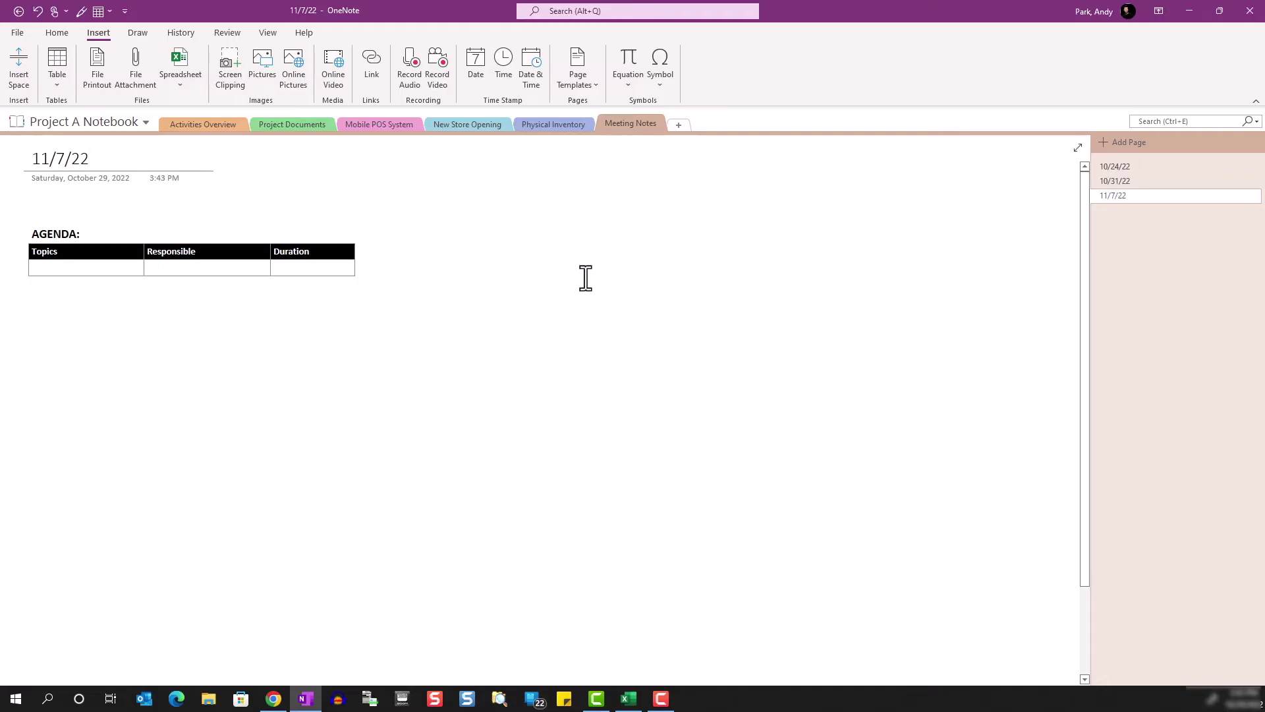
In Excel, enter the dates 10/24/2022, 10/31/2022 and 11/7/2022 in cells E5:E7.
left_click(628, 699)
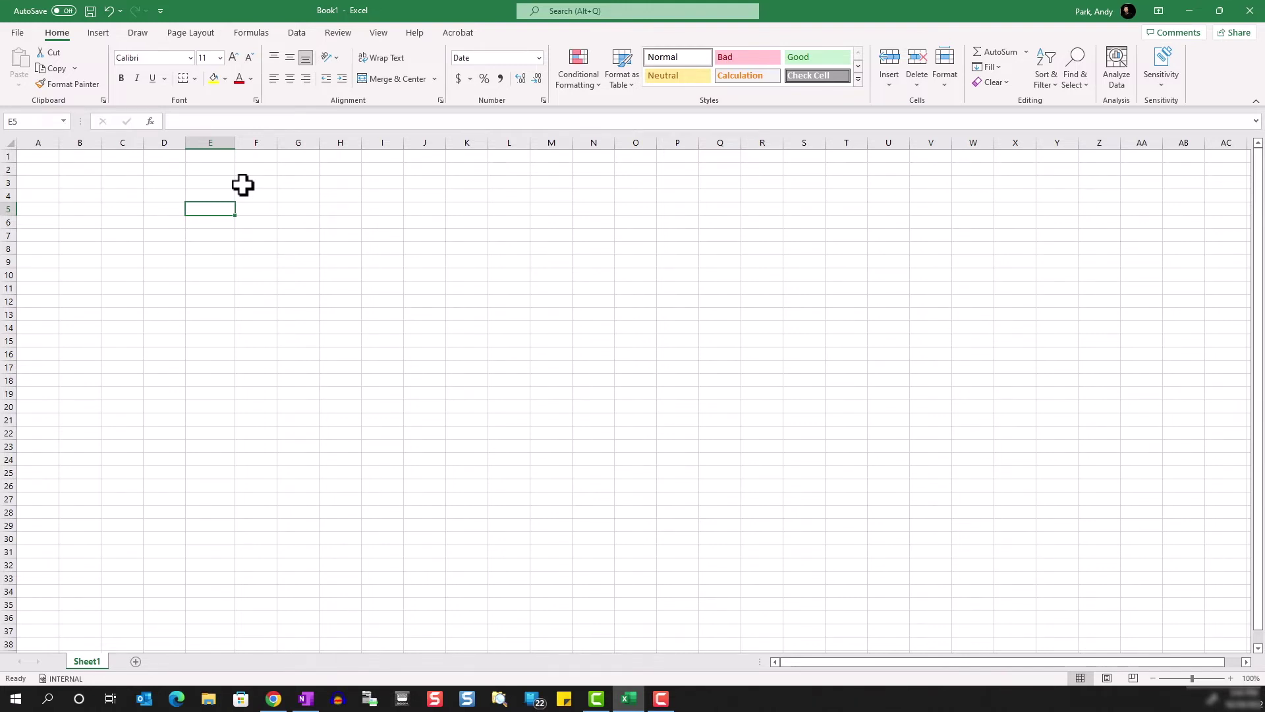
type("10/24/")
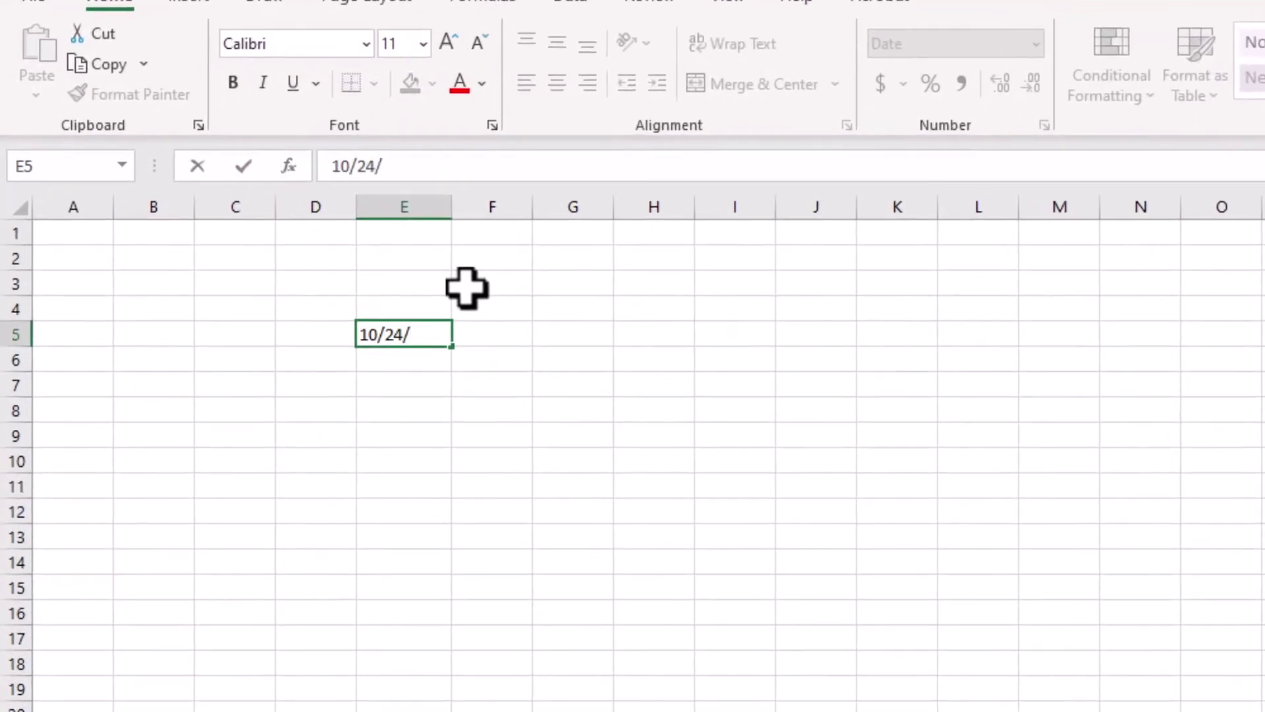
type("2022")
key("Return")
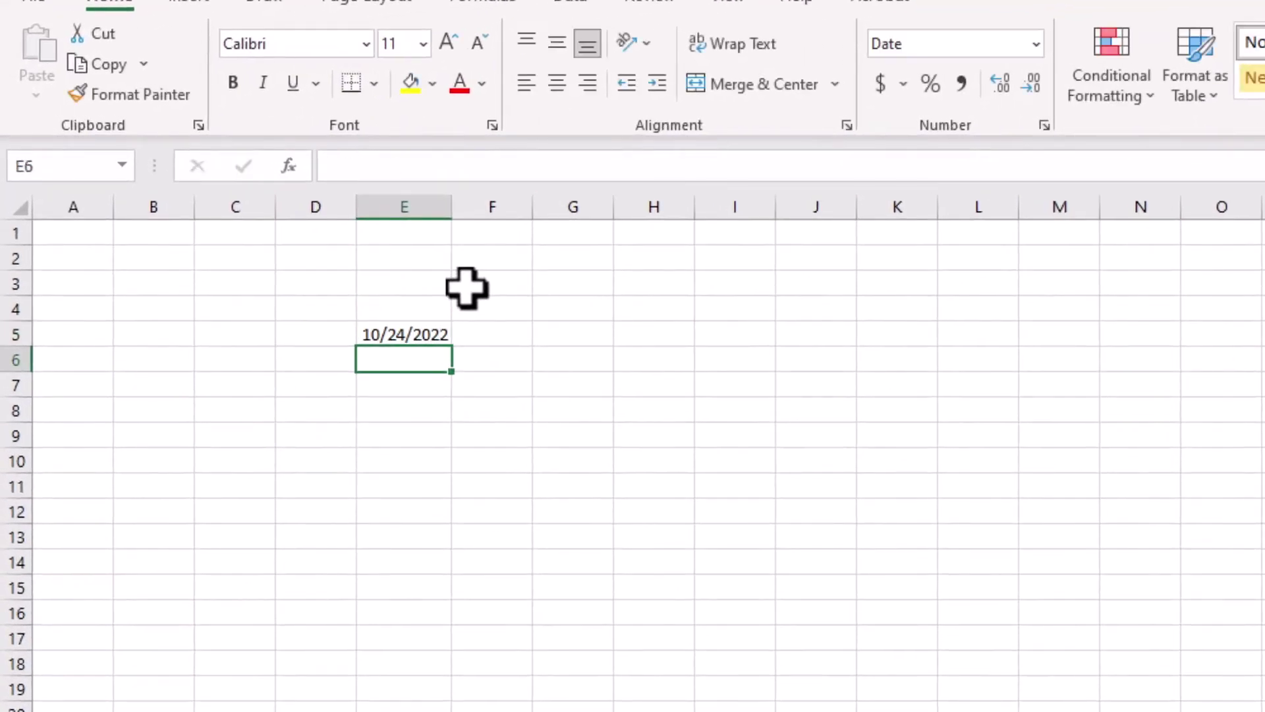
type("10/31/22")
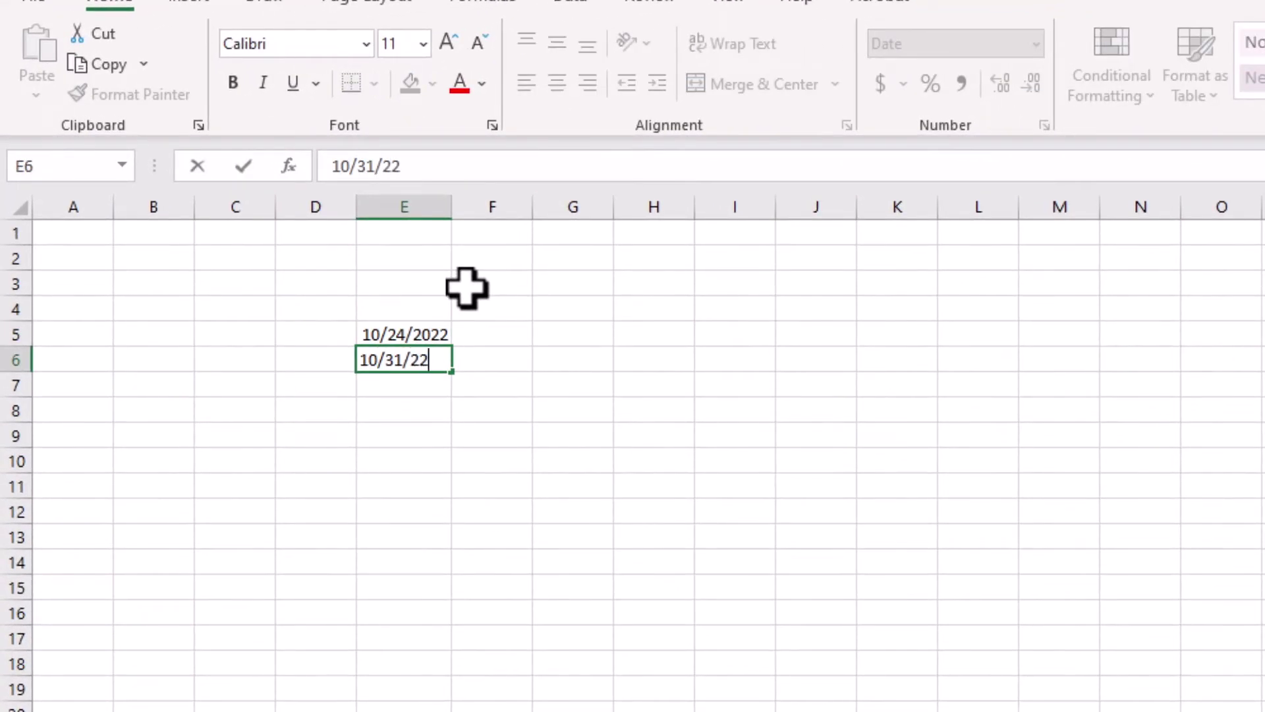
key("Return")
type("11/7")
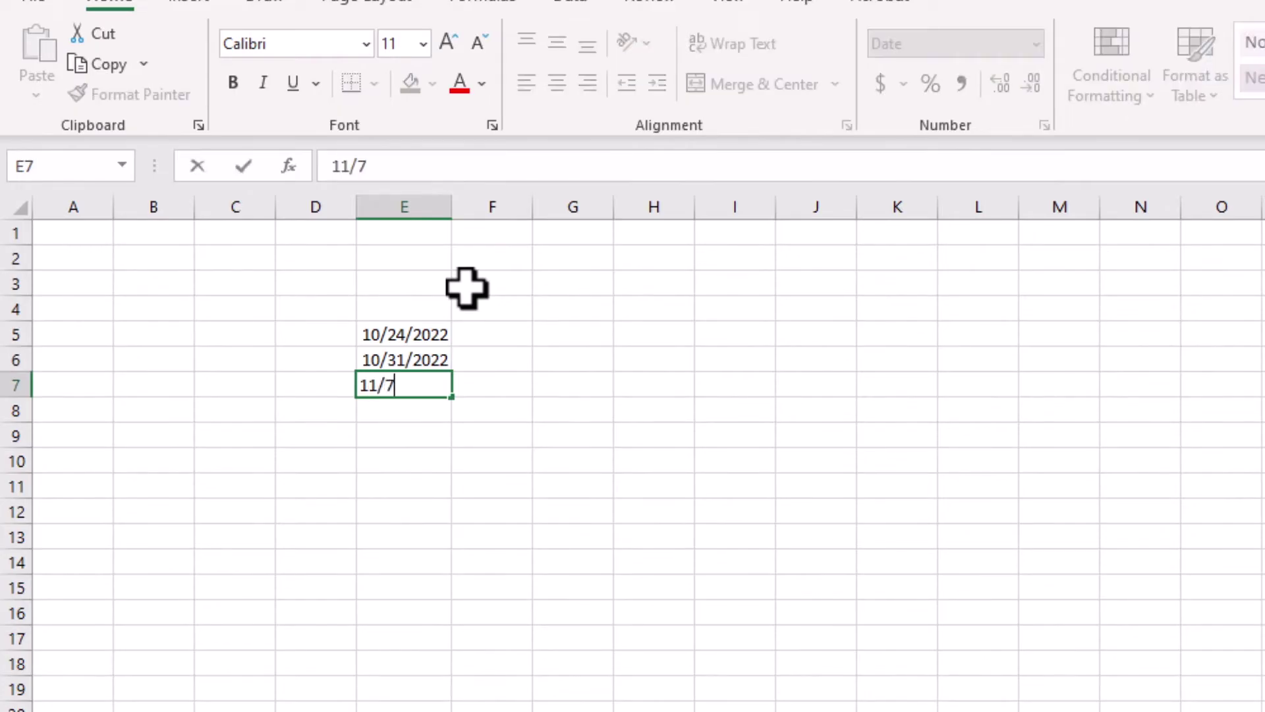
type("/2022")
key("Return")
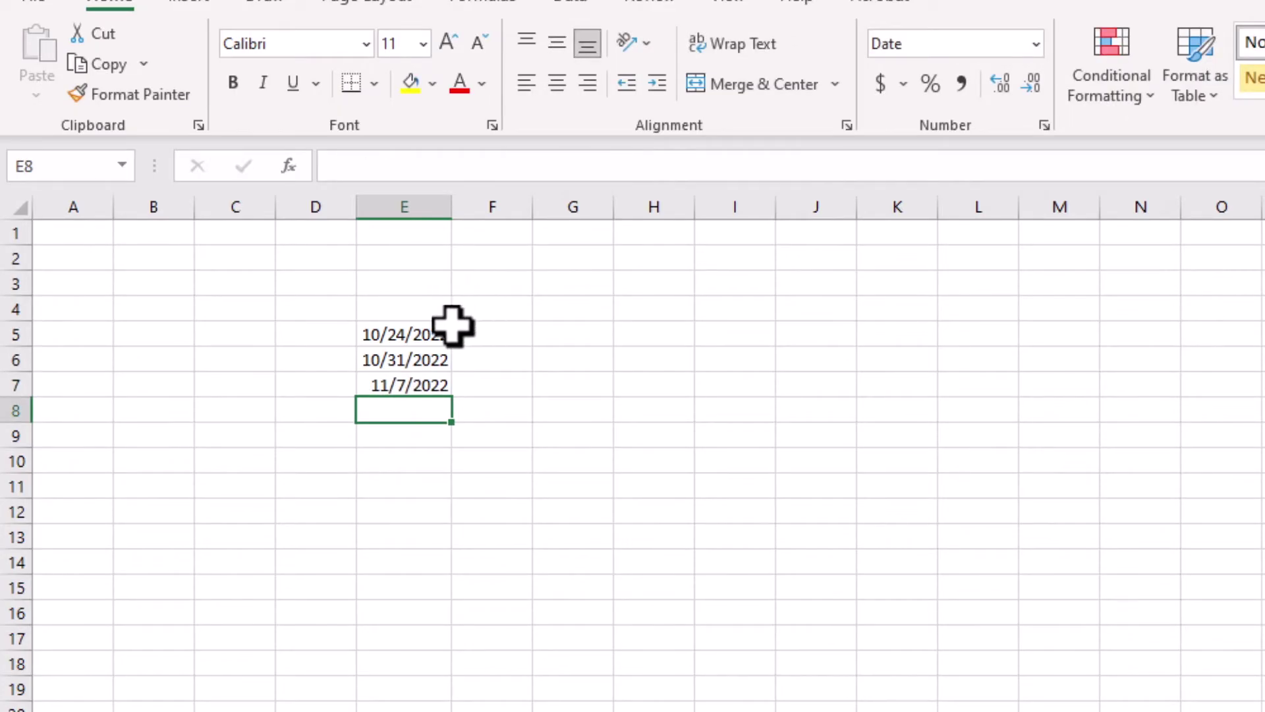
Extend the weekly date series down to 5/29/2023 in E36 and copy E5:E36.
left_click(424, 330)
left_click_drag(424, 329, 429, 382)
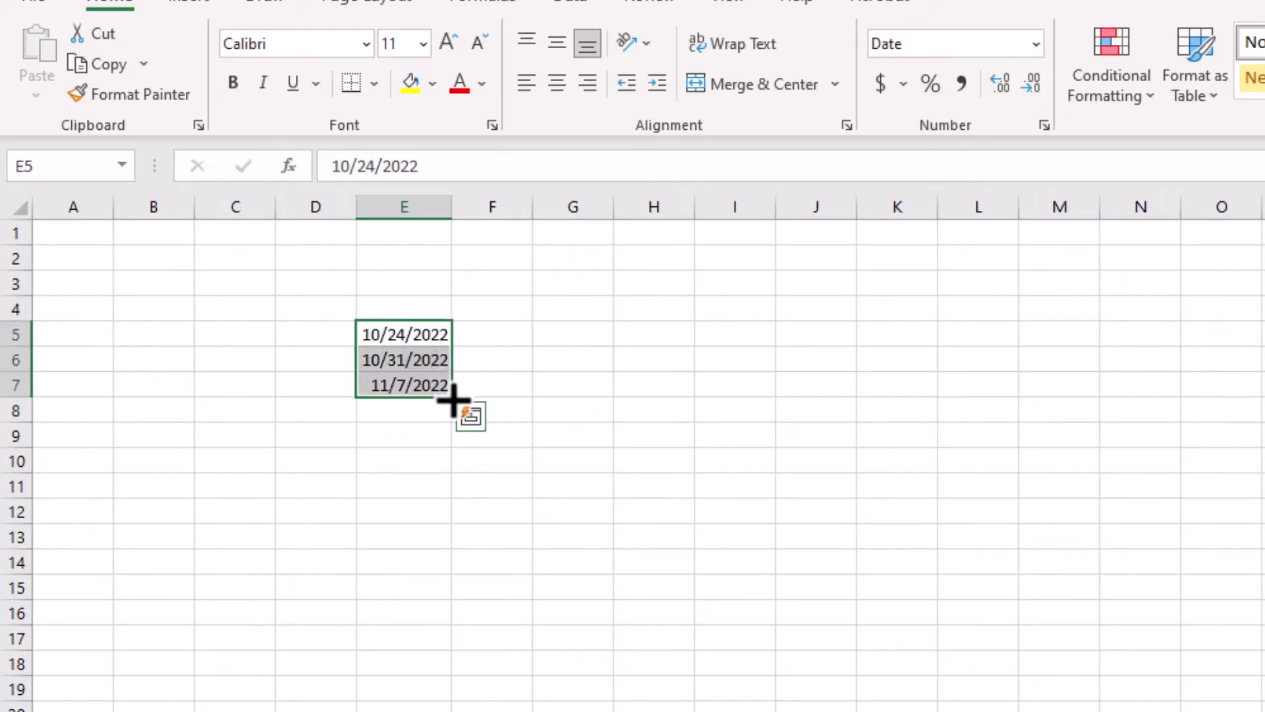
left_click_drag(453, 399, 425, 711)
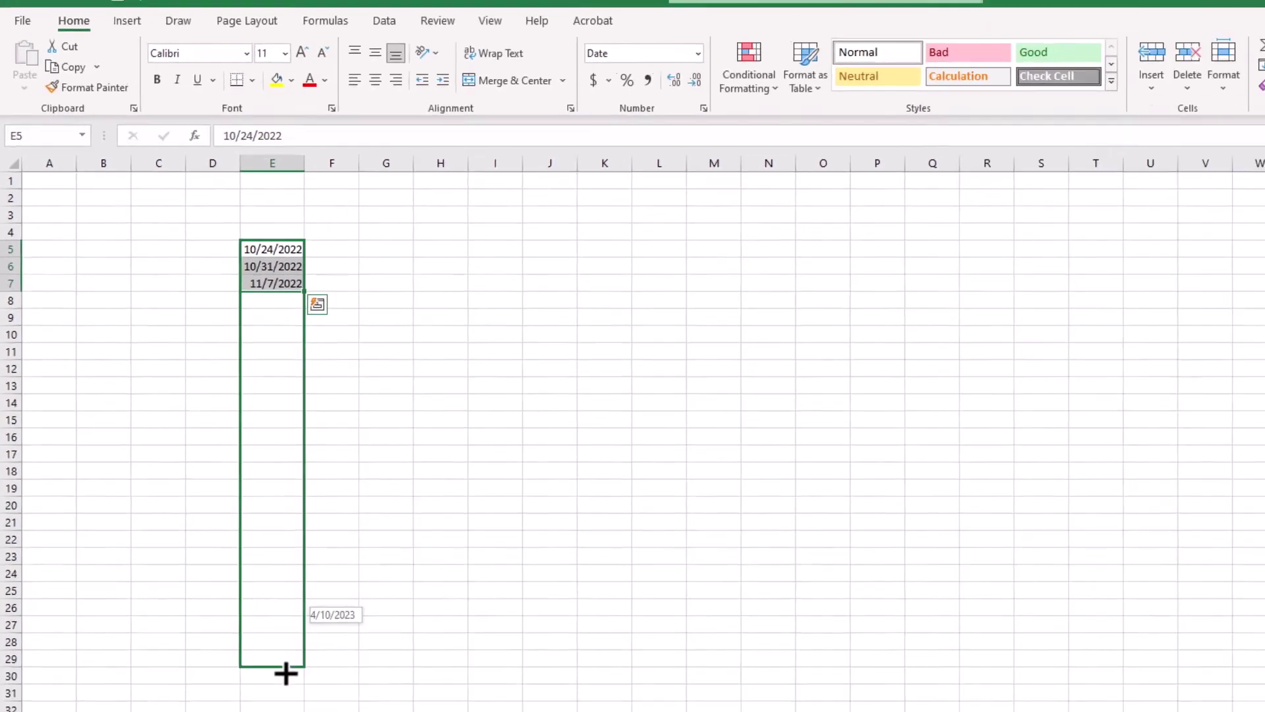
left_click_drag(286, 672, 291, 711)
left_click_drag(224, 610, 223, 628)
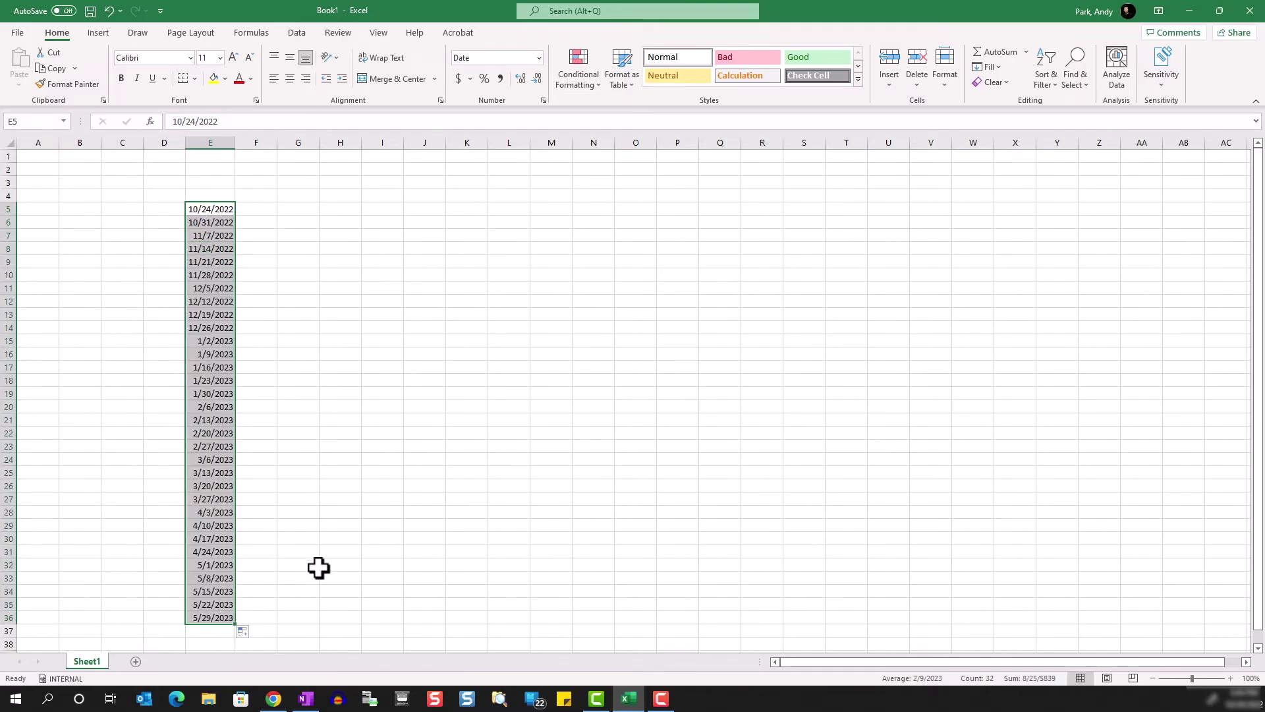
right_click(230, 237)
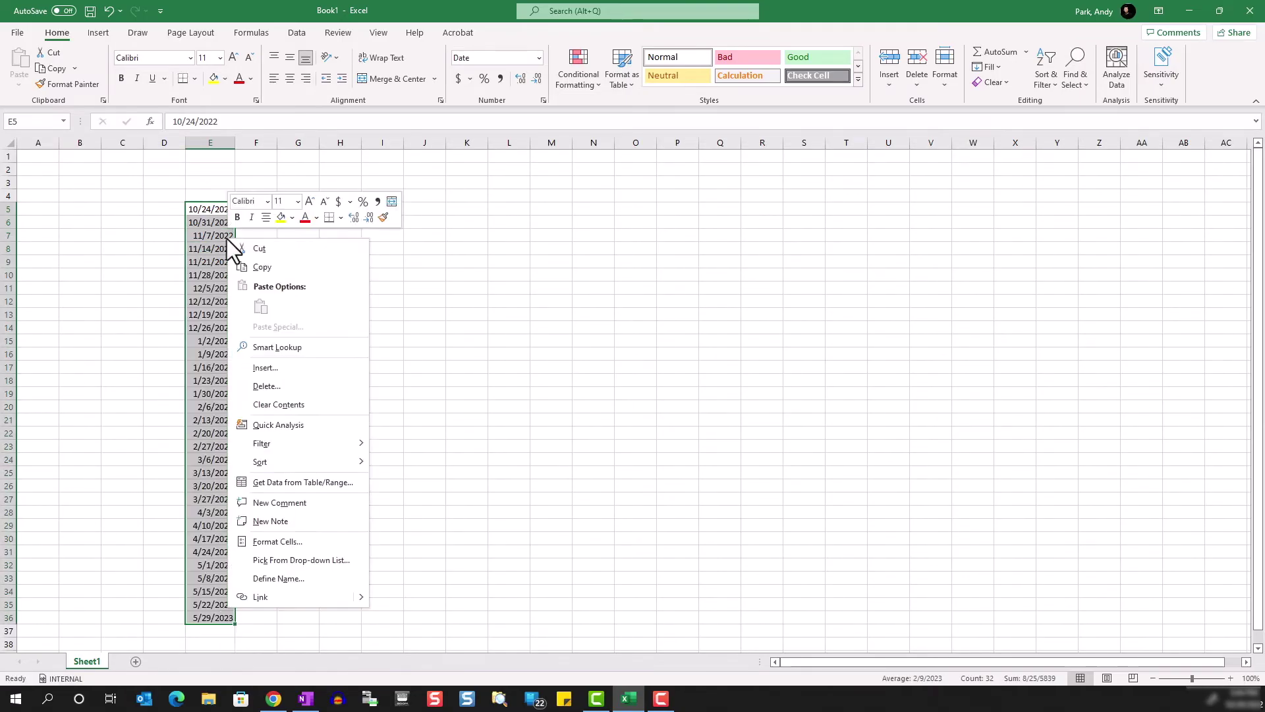
left_click(262, 268)
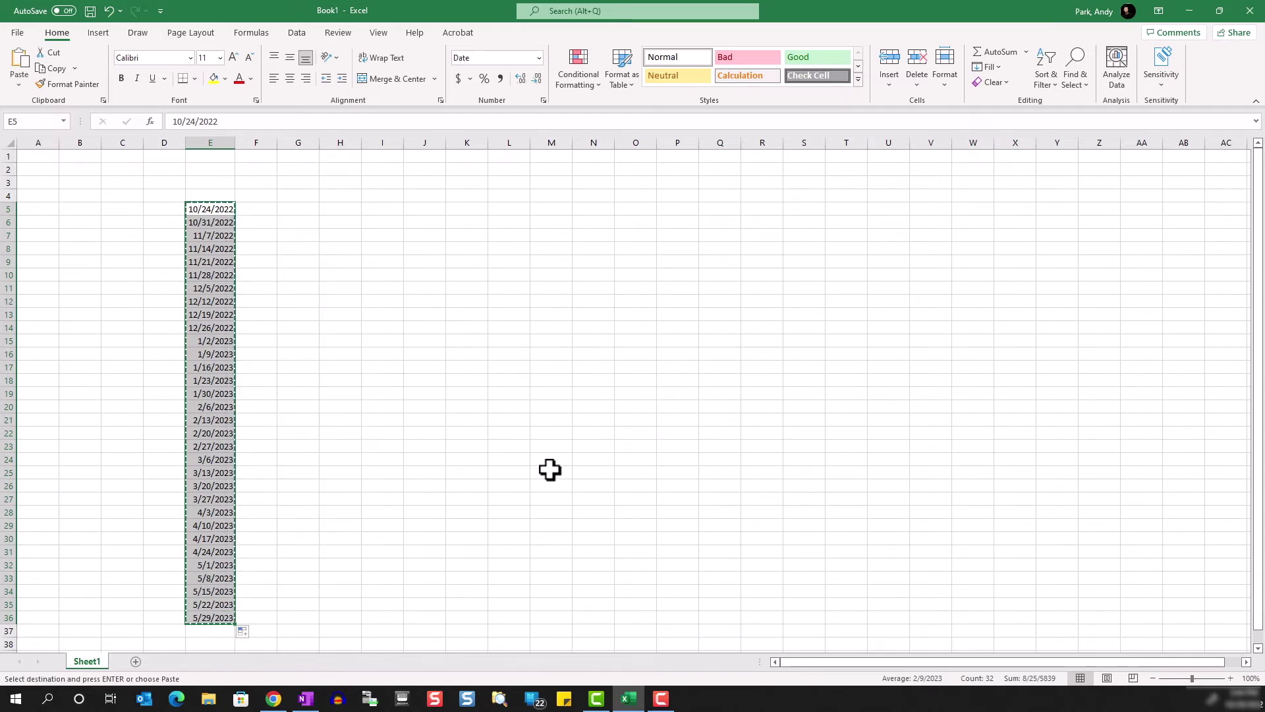
In OneNote, delete the three dated pages and add a blank page without its agenda block.
left_click(305, 698)
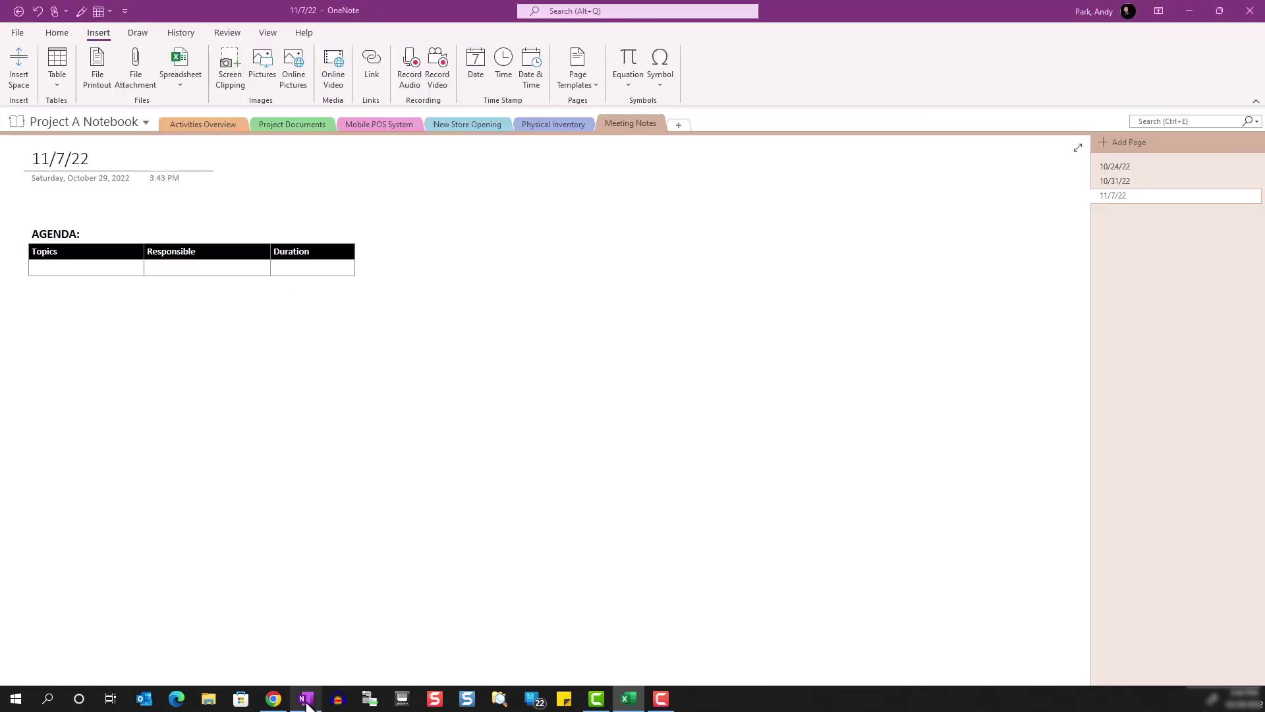
right_click(1113, 166)
left_click(1136, 194)
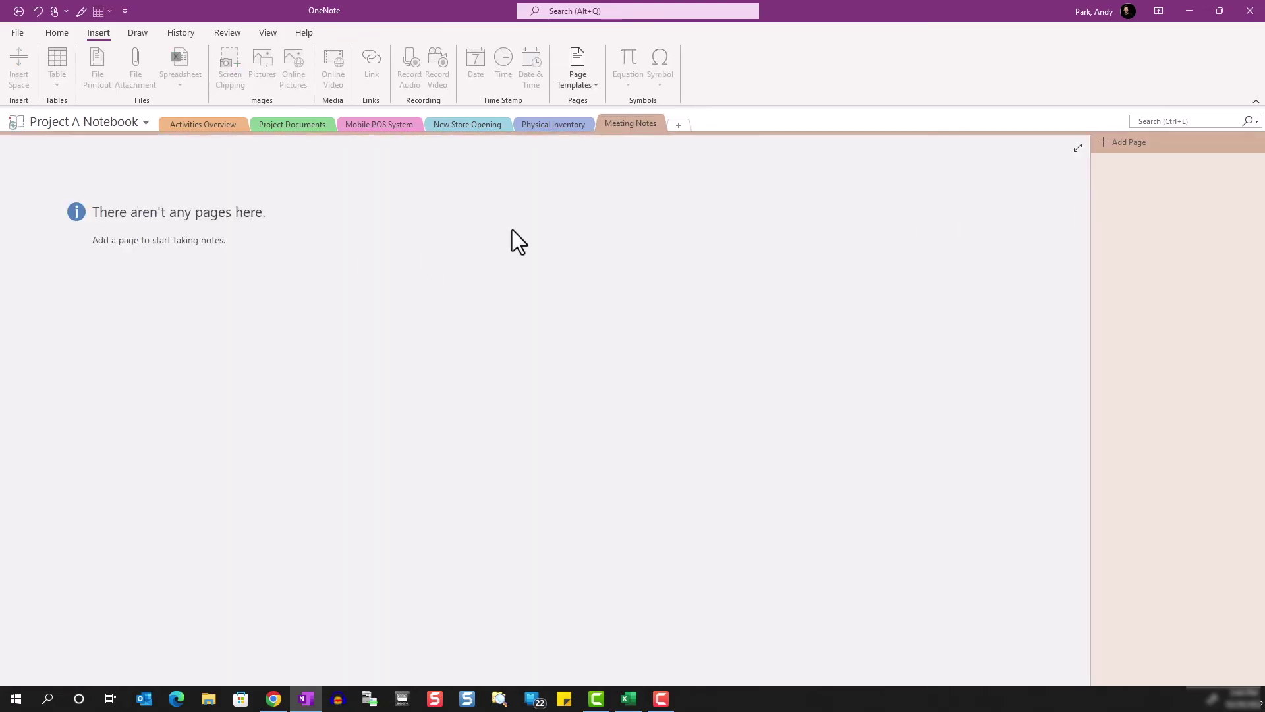
left_click(1131, 143)
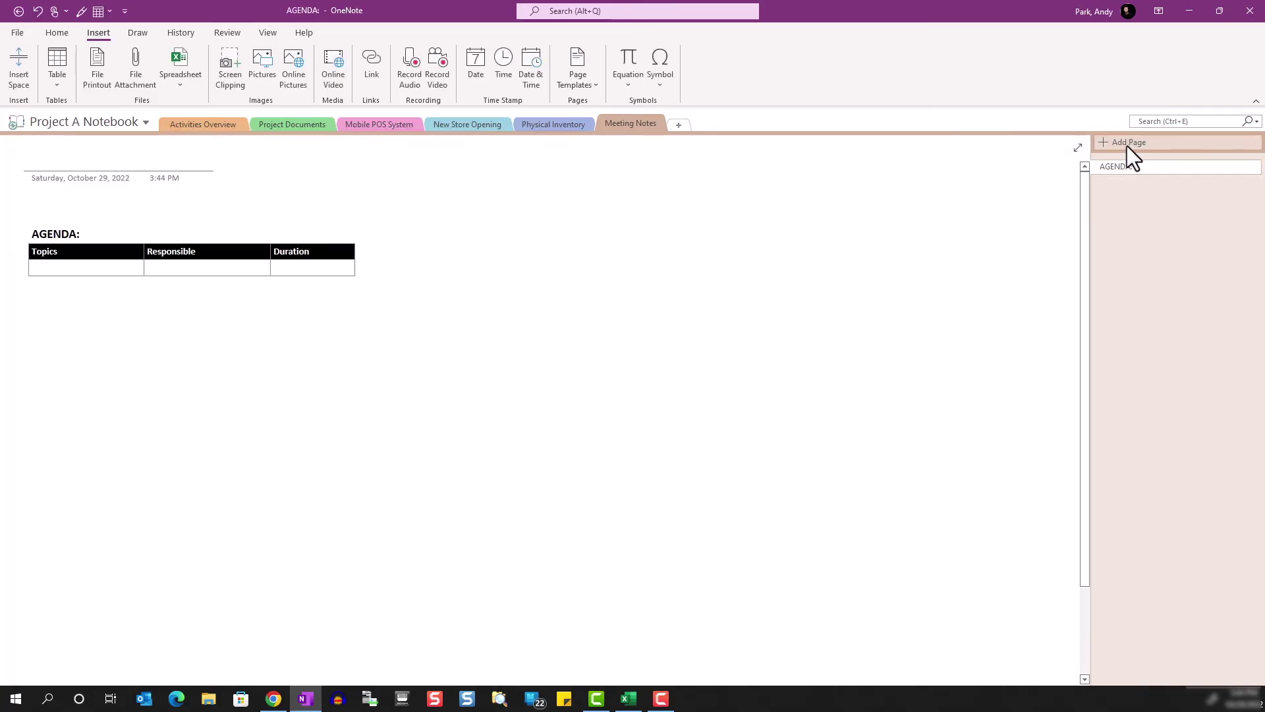
left_click(79, 219)
key("Delete")
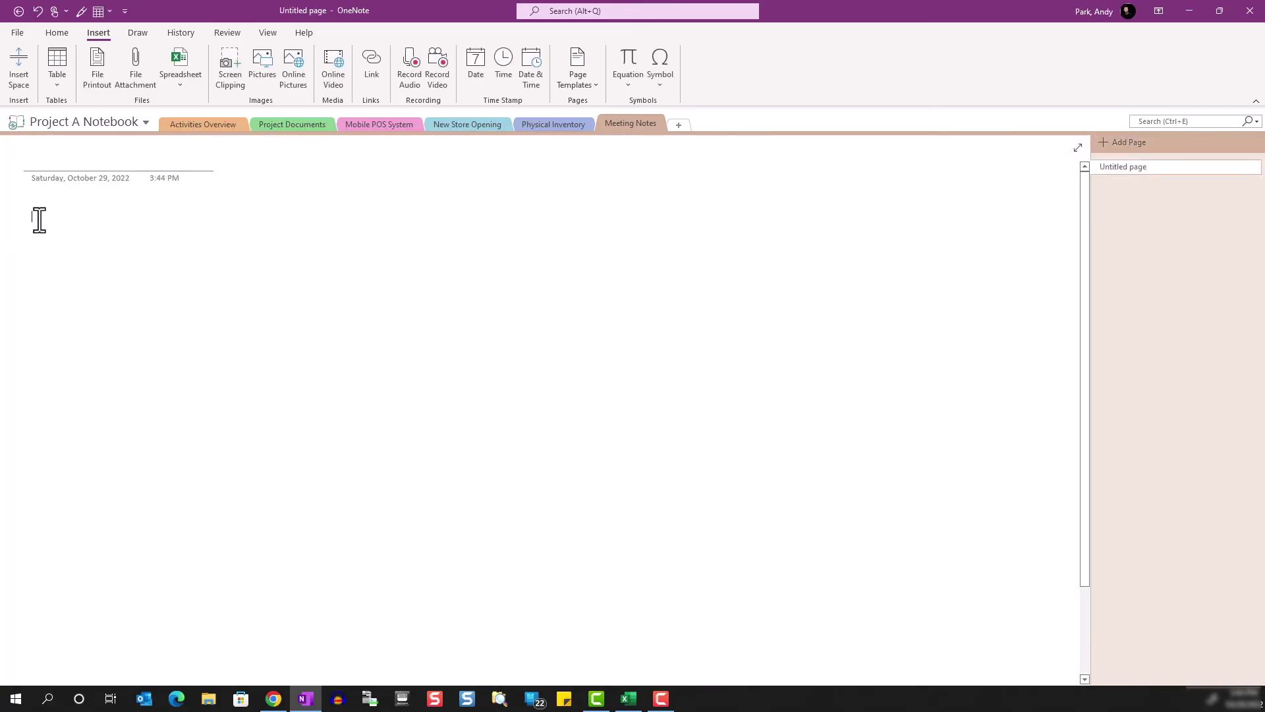
Paste the copied dates onto the page as text only and select the pasted list.
right_click(39, 220)
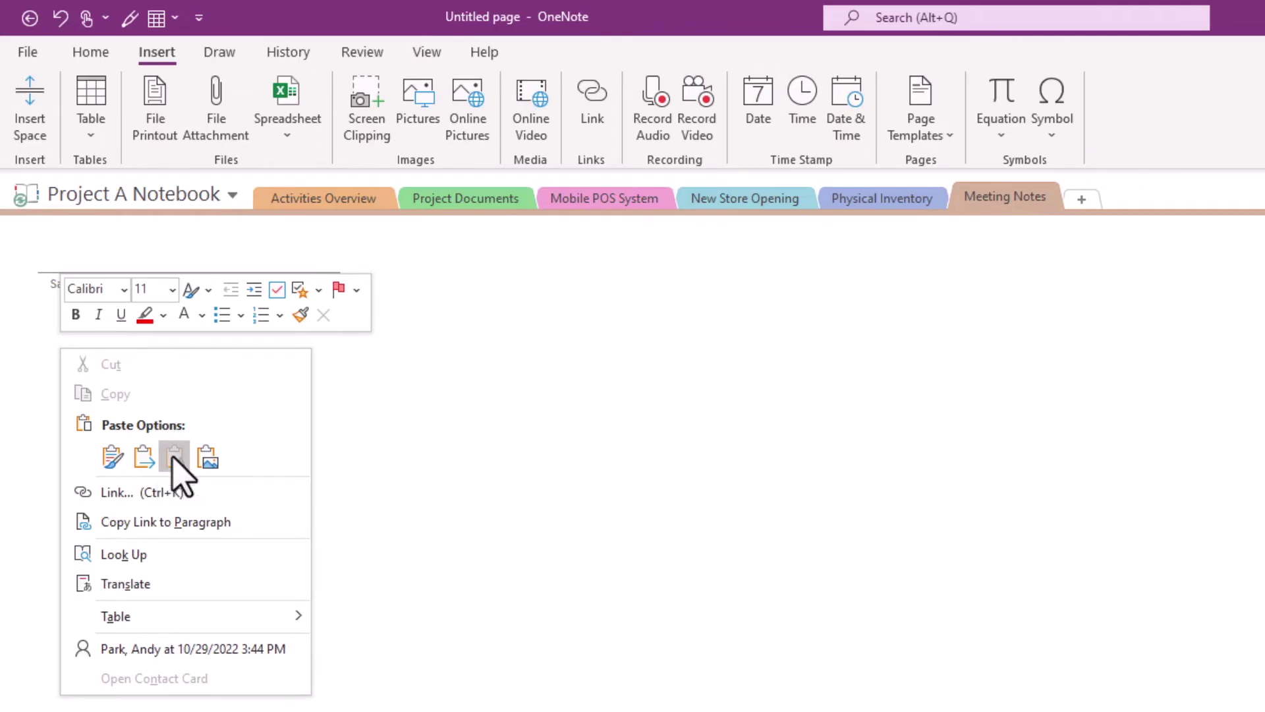
left_click(173, 456)
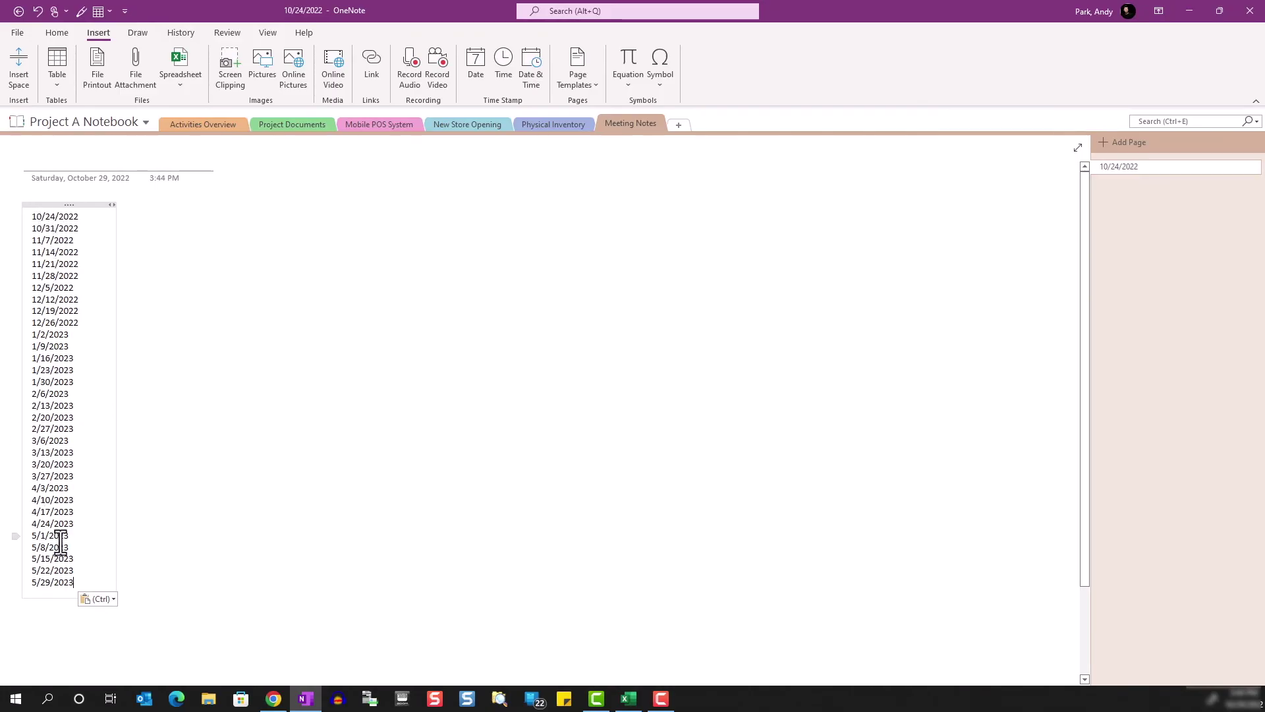
left_click_drag(80, 581, 34, 215)
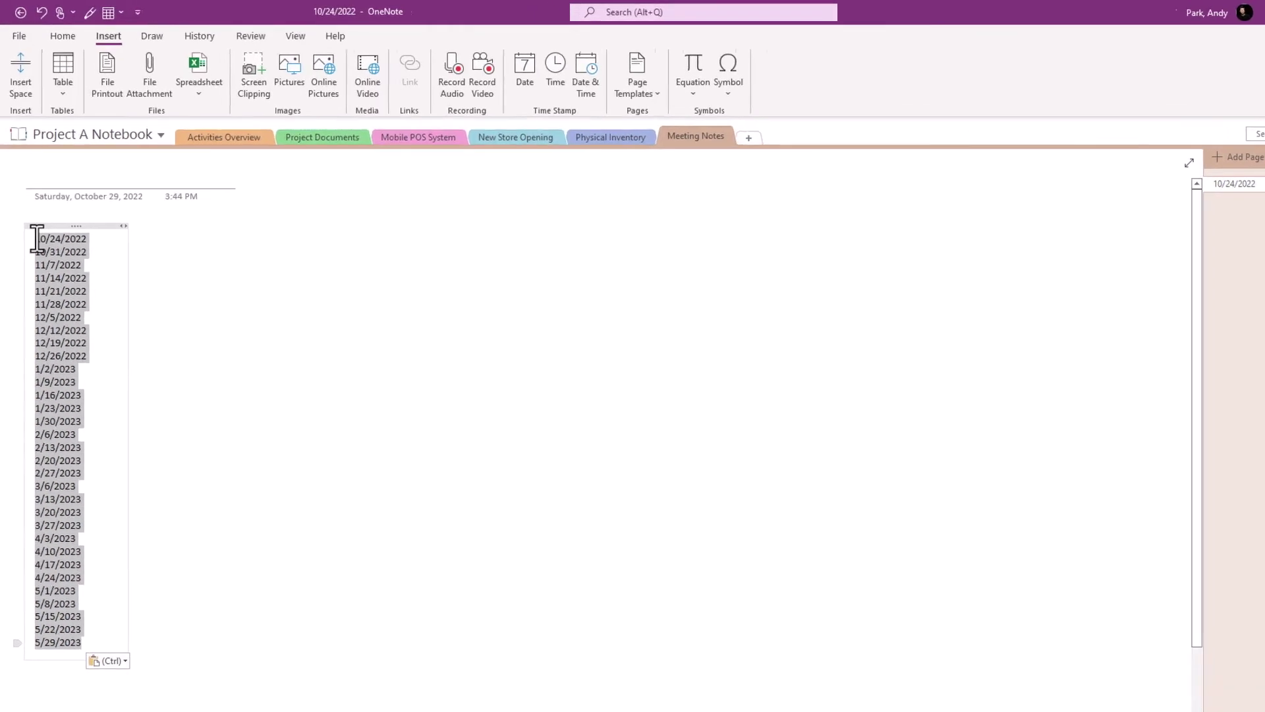
Link each weekly date to its own new page, then browse pages from 5/29/2023 back to 12/12/2022.
right_click(58, 251)
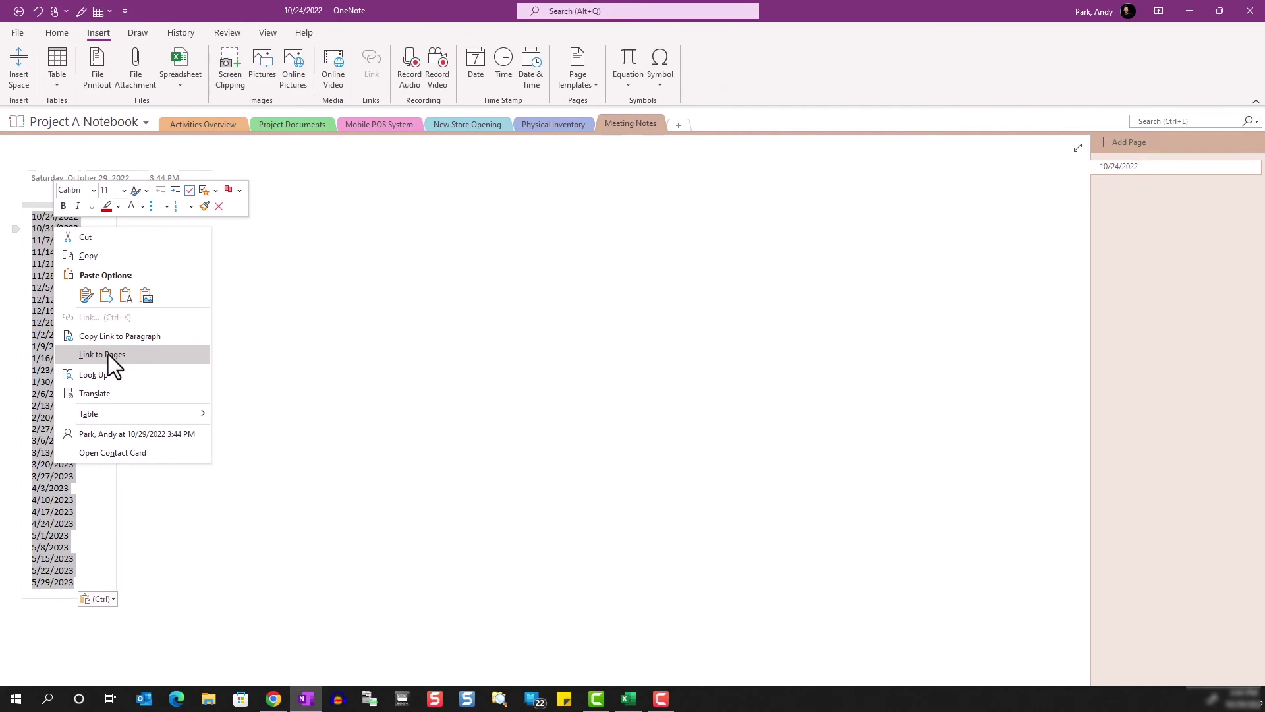
left_click(108, 354)
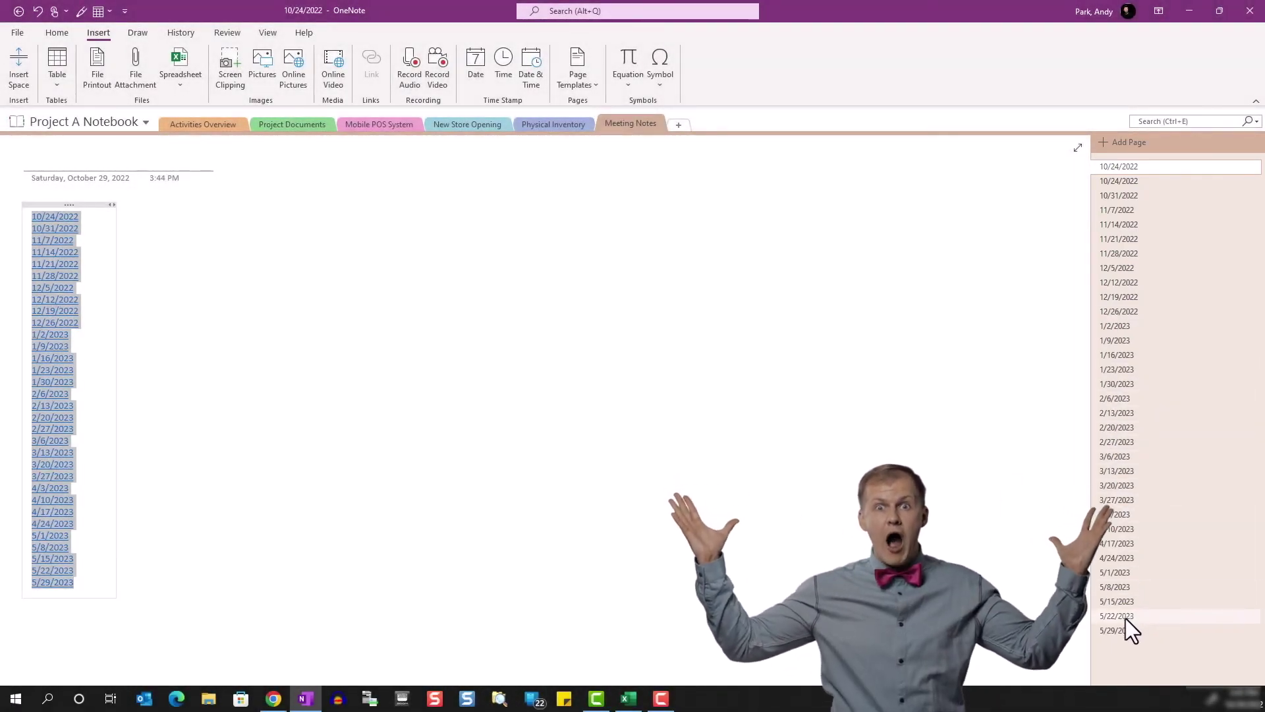
left_click(1114, 630)
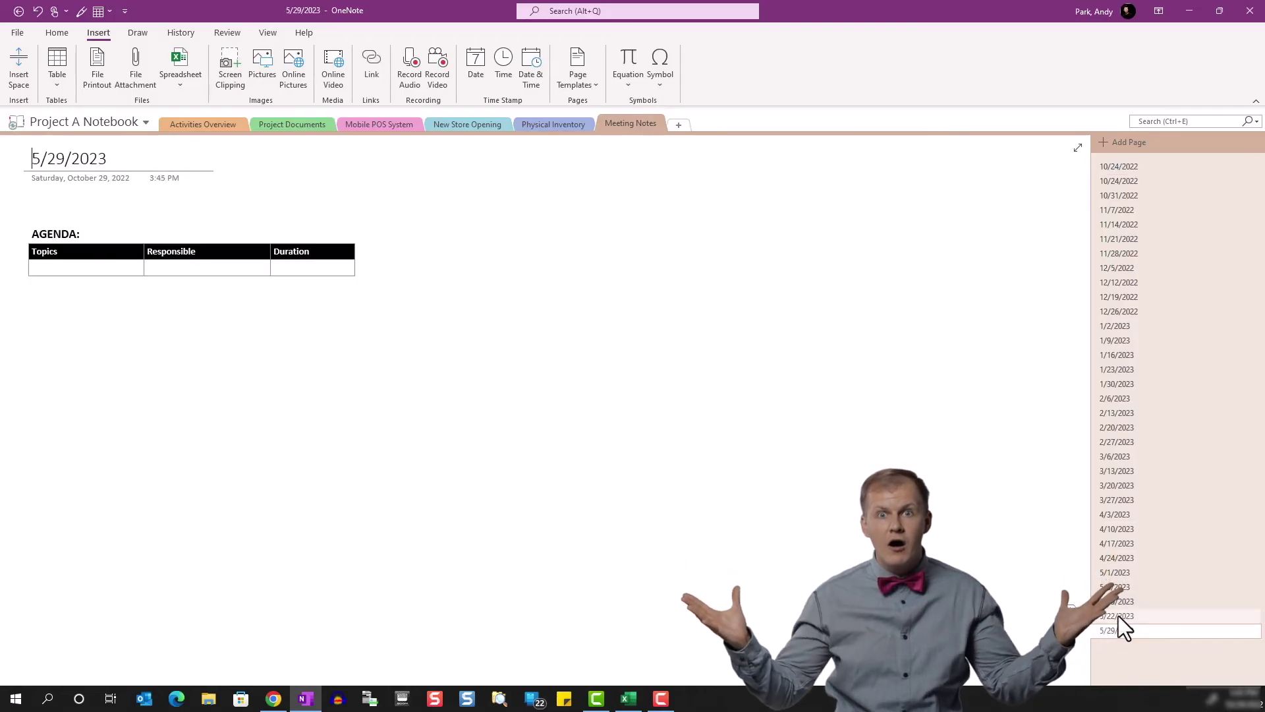
left_click(1118, 615)
left_click(1116, 602)
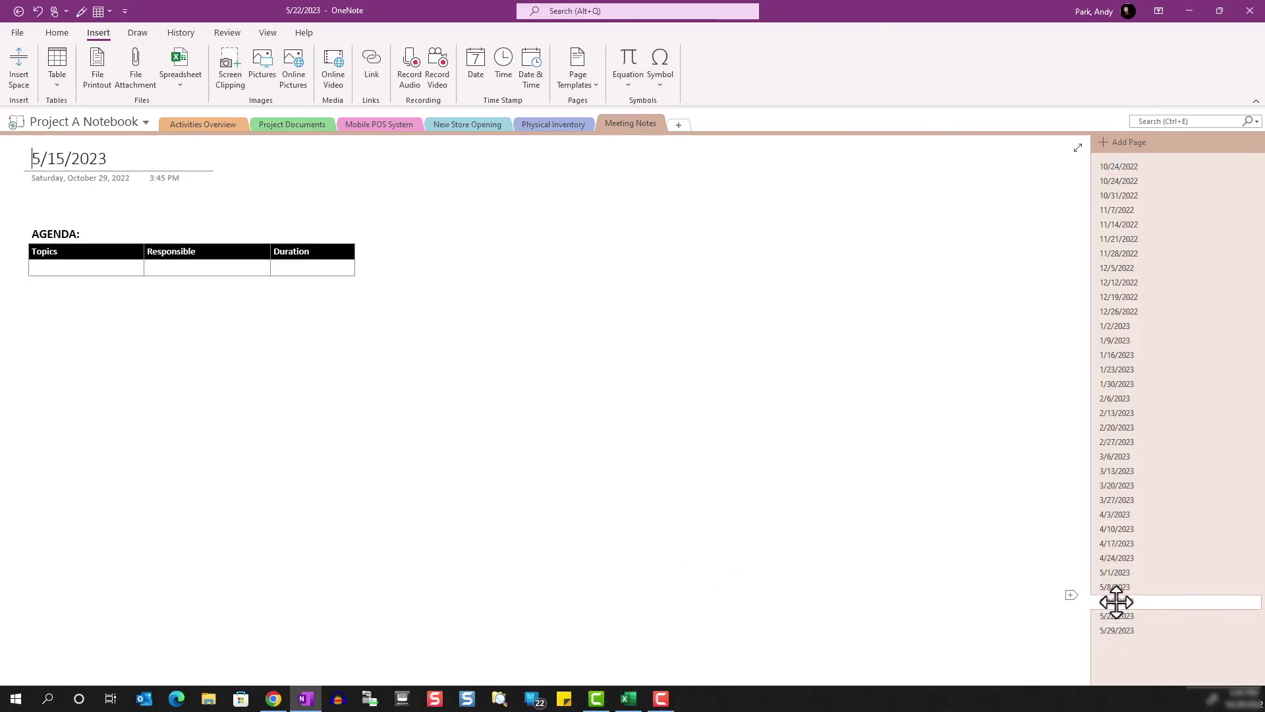
left_click(1114, 586)
left_click(1113, 558)
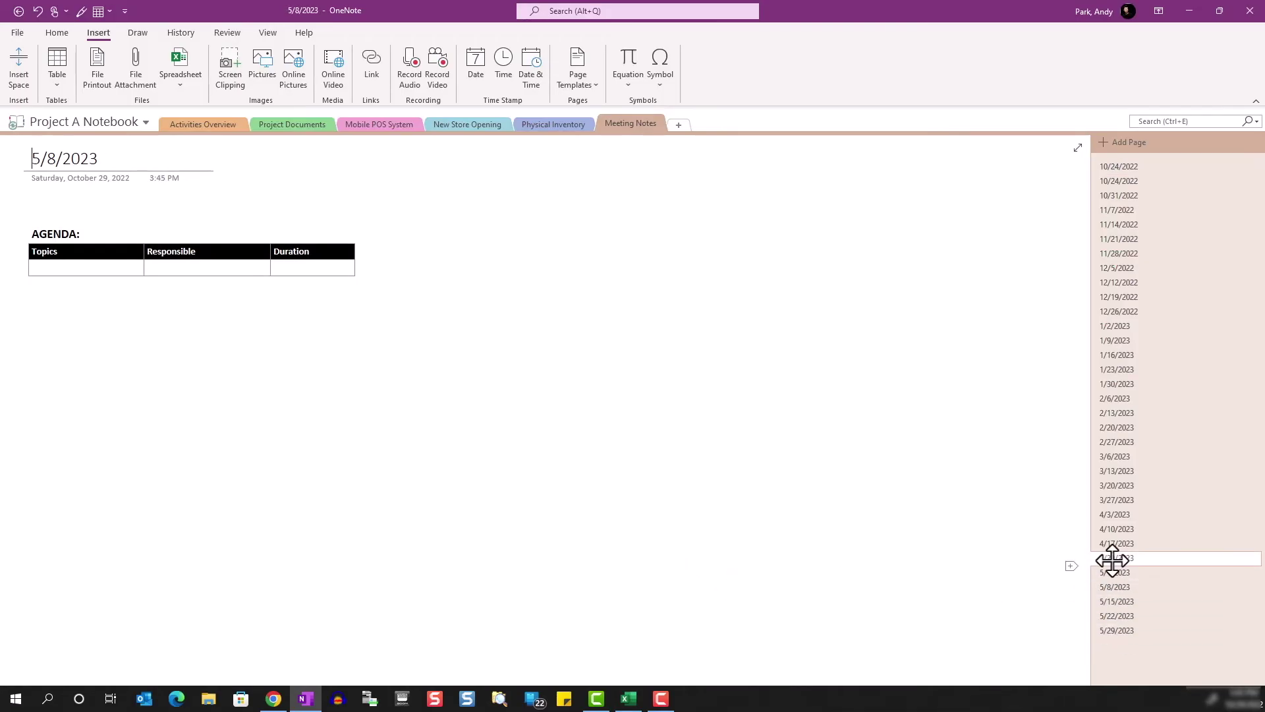
left_click(1106, 498)
left_click(1111, 396)
left_click(1111, 282)
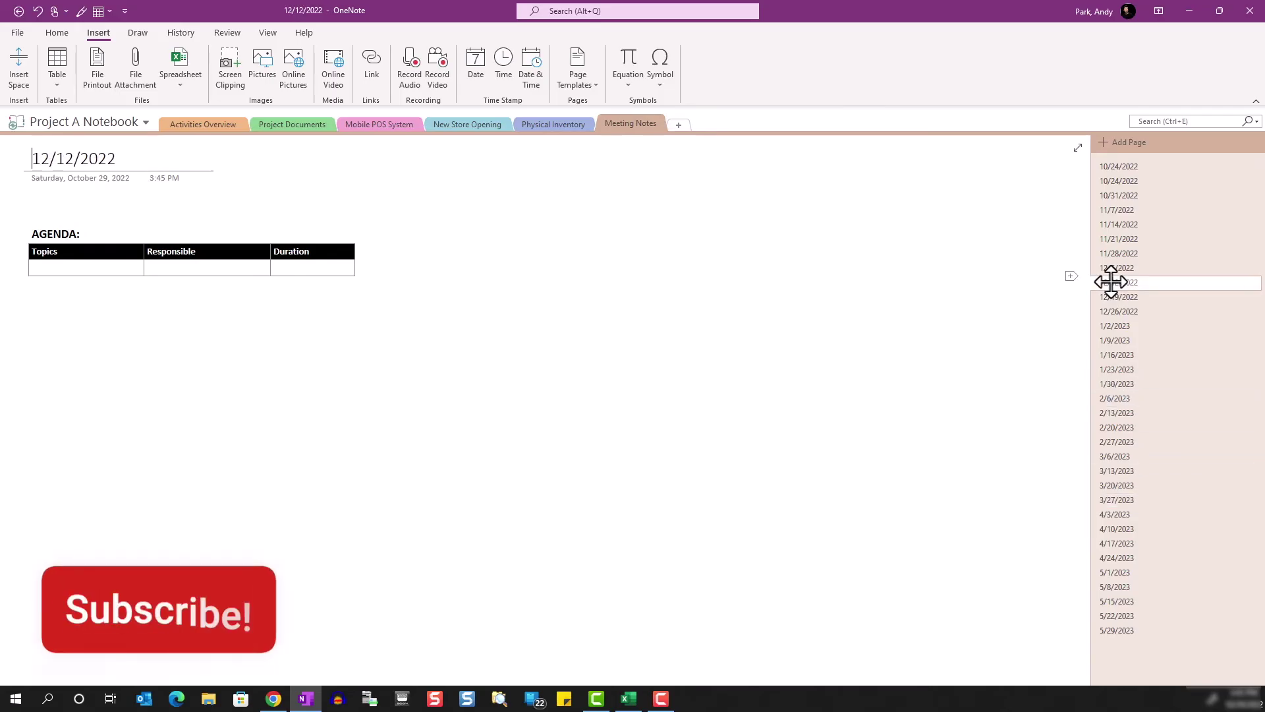
Title the page listing the date links 'Front Page'.
left_click(1127, 166)
right_click(1128, 166)
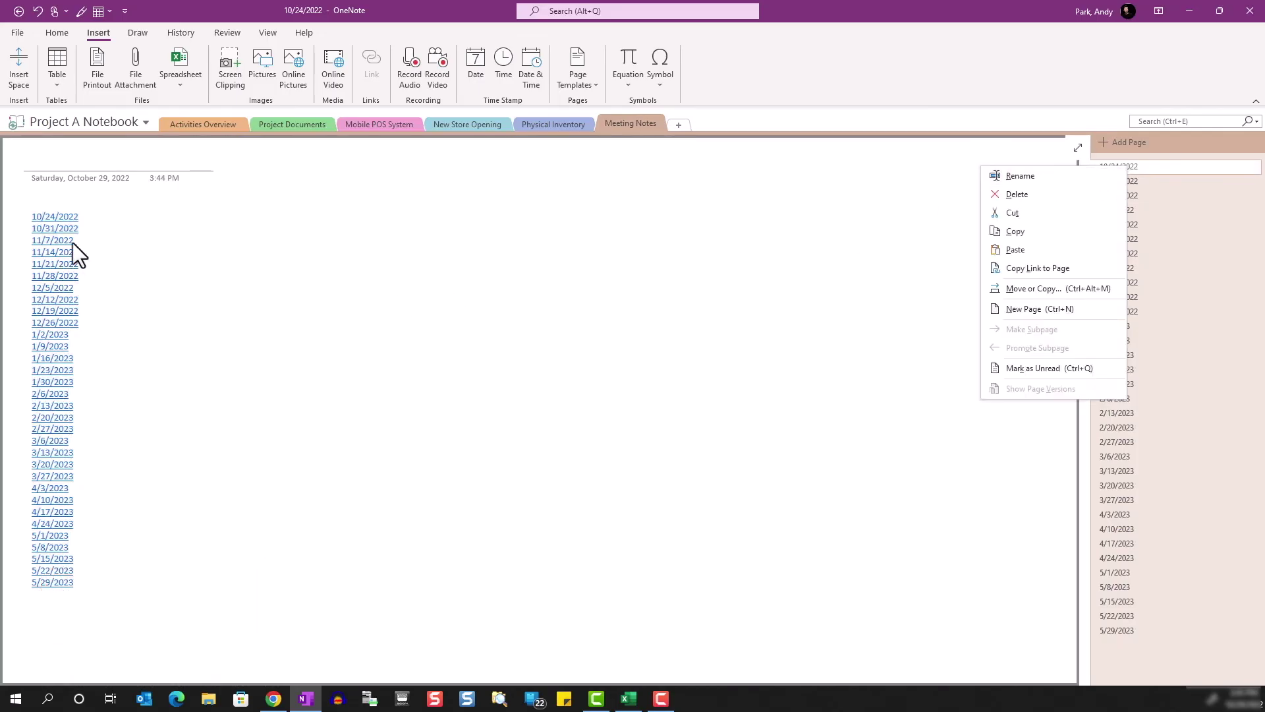
left_click(56, 161)
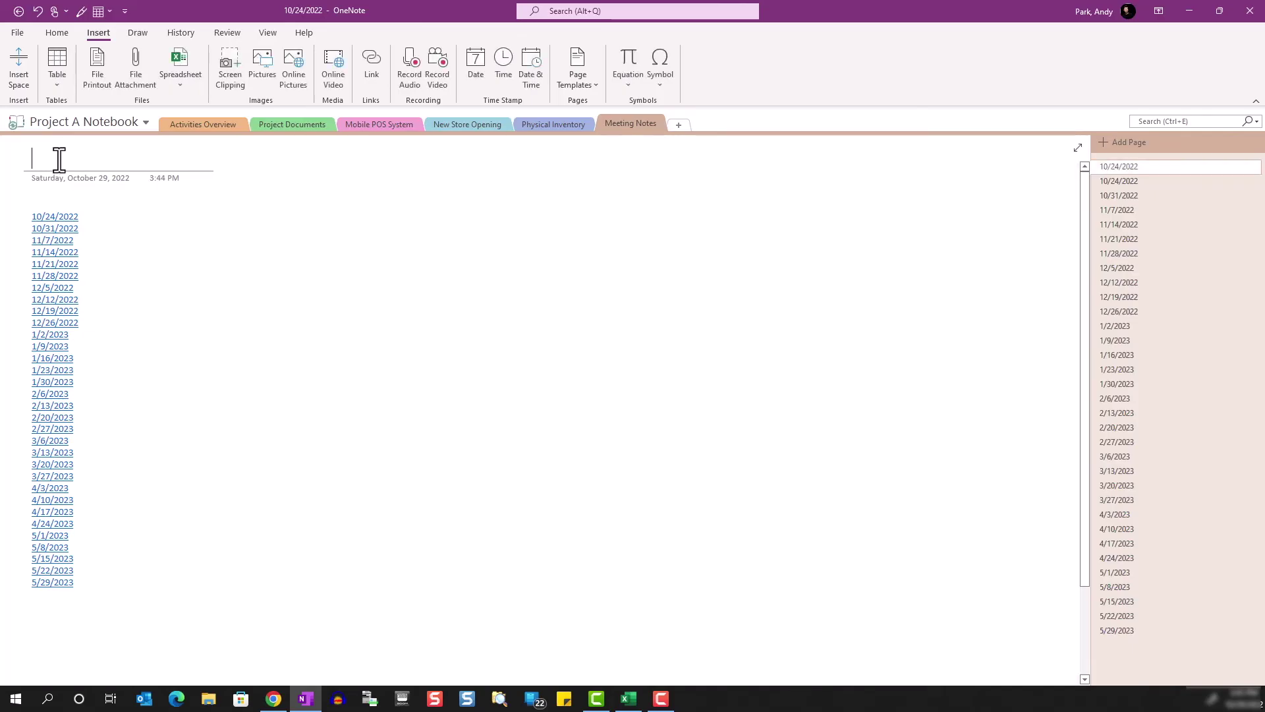
type("Front Page")
left_click(649, 455)
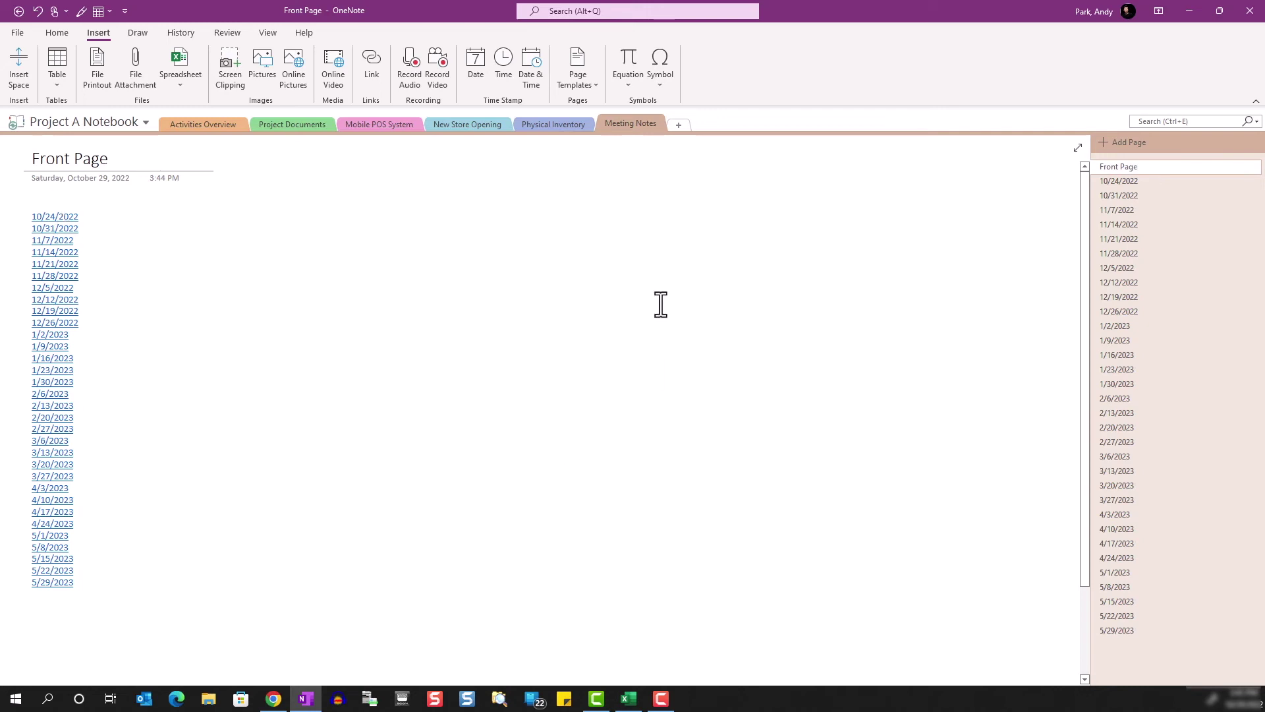
Open the 10/24/2022, 10/31/2022, 11/7/2022 and 11/21/2022 pages in turn to check their agenda tables.
left_click(1123, 180)
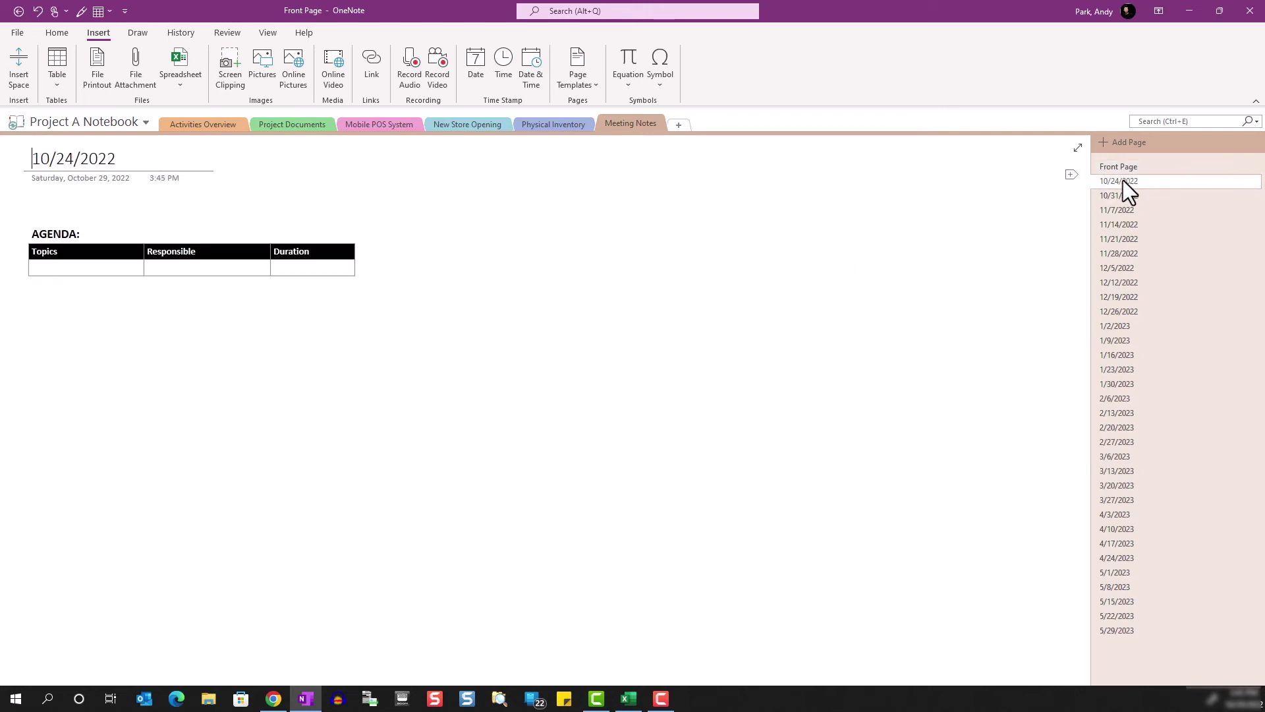
left_click(1117, 195)
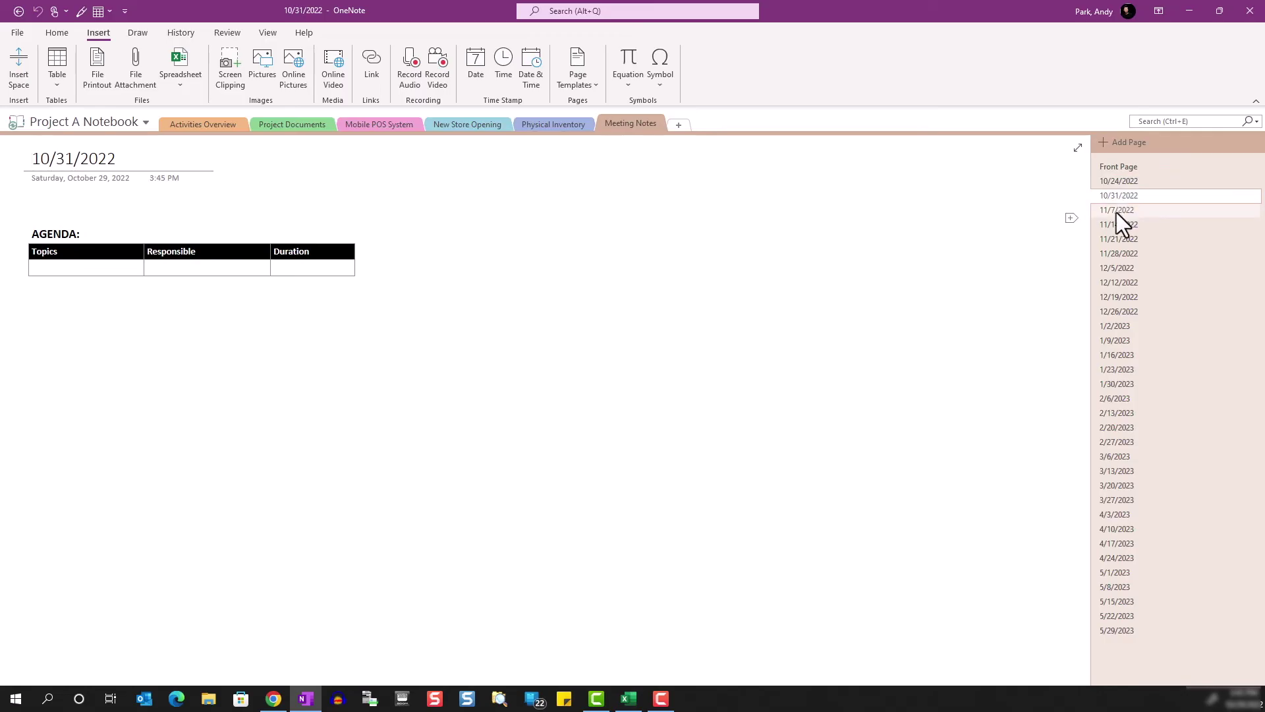
left_click(1116, 211)
left_click(1115, 239)
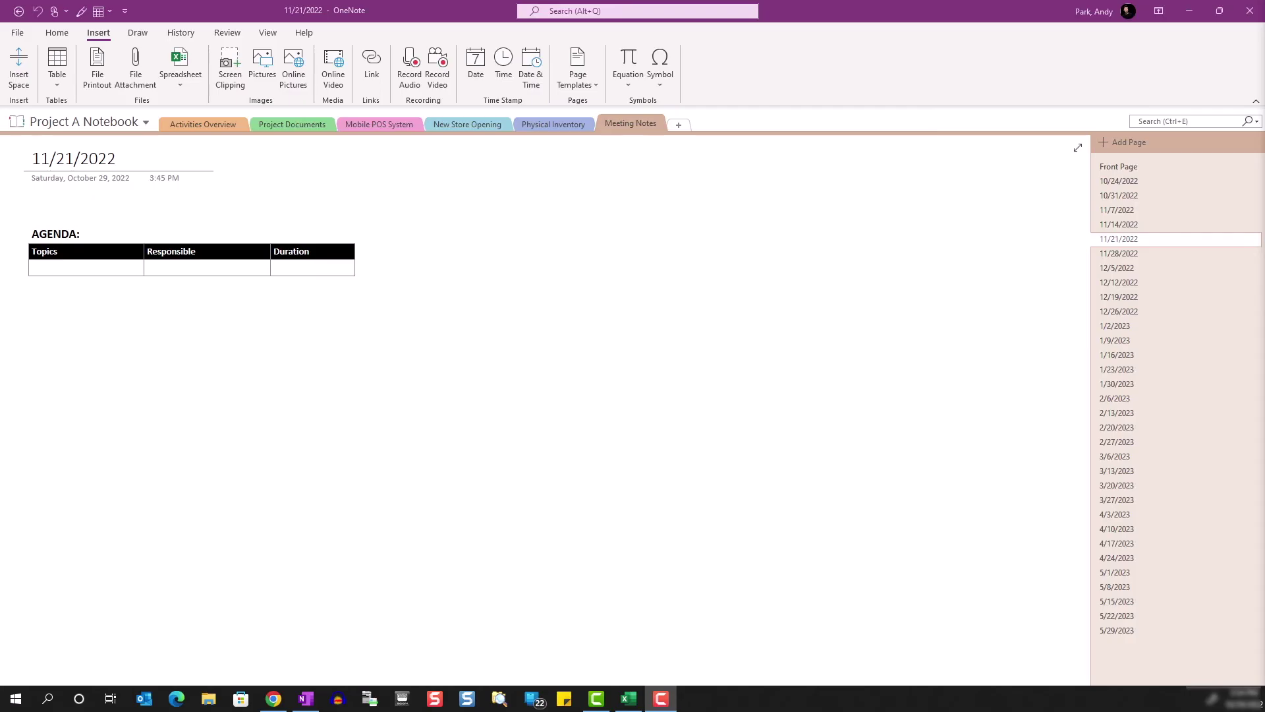
On the 11/14/2022 page, add agenda row 'Issue business requirements to our vendor', an owner, 5 min.
left_click(1117, 225)
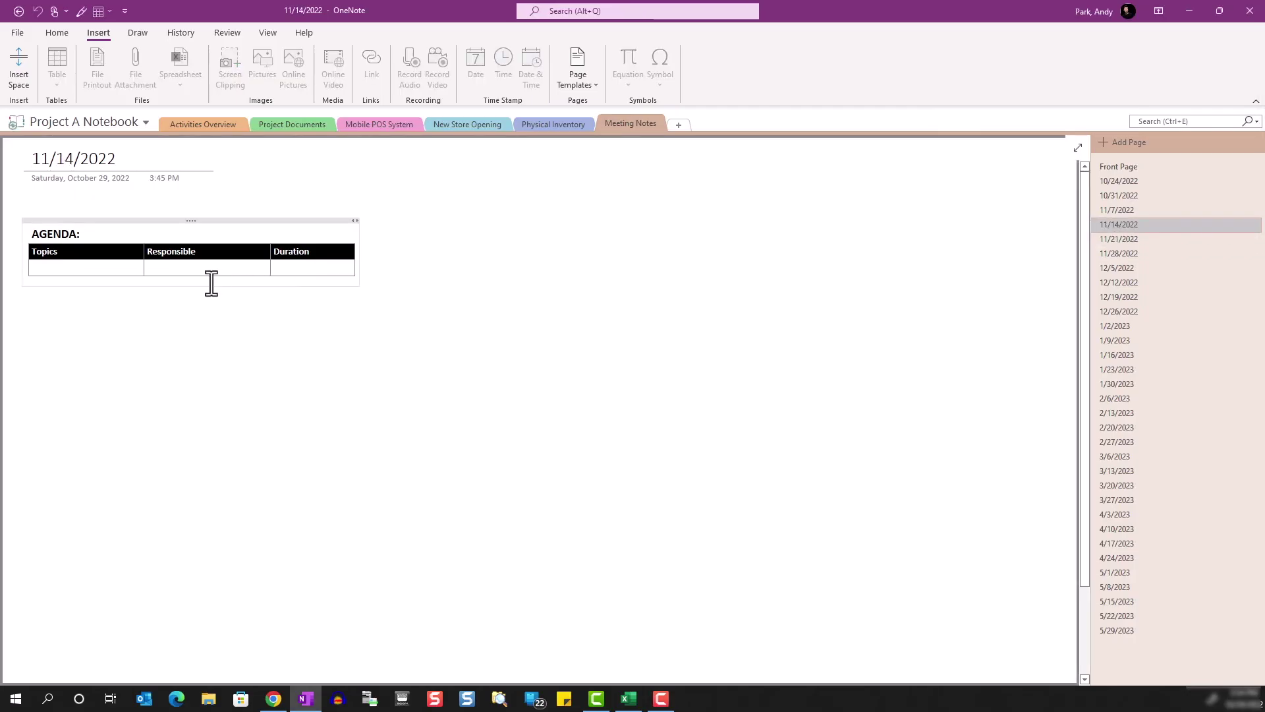
left_click(132, 368)
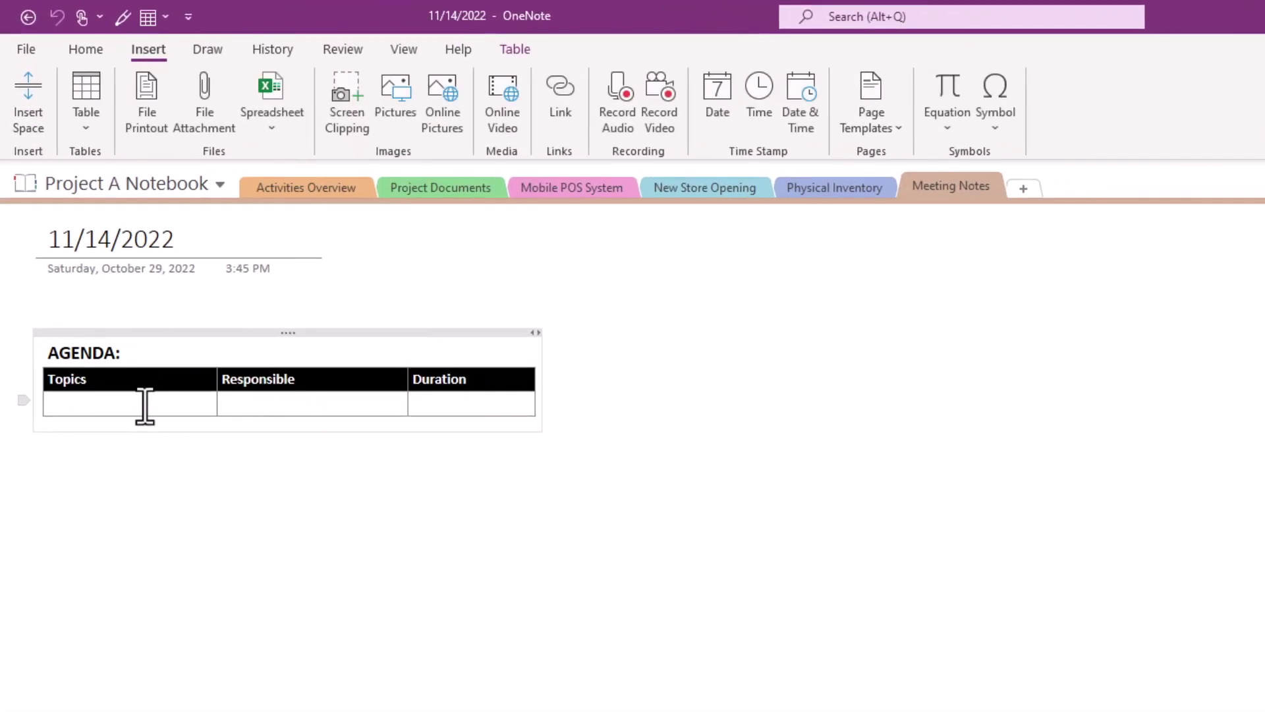
type("Issue business req")
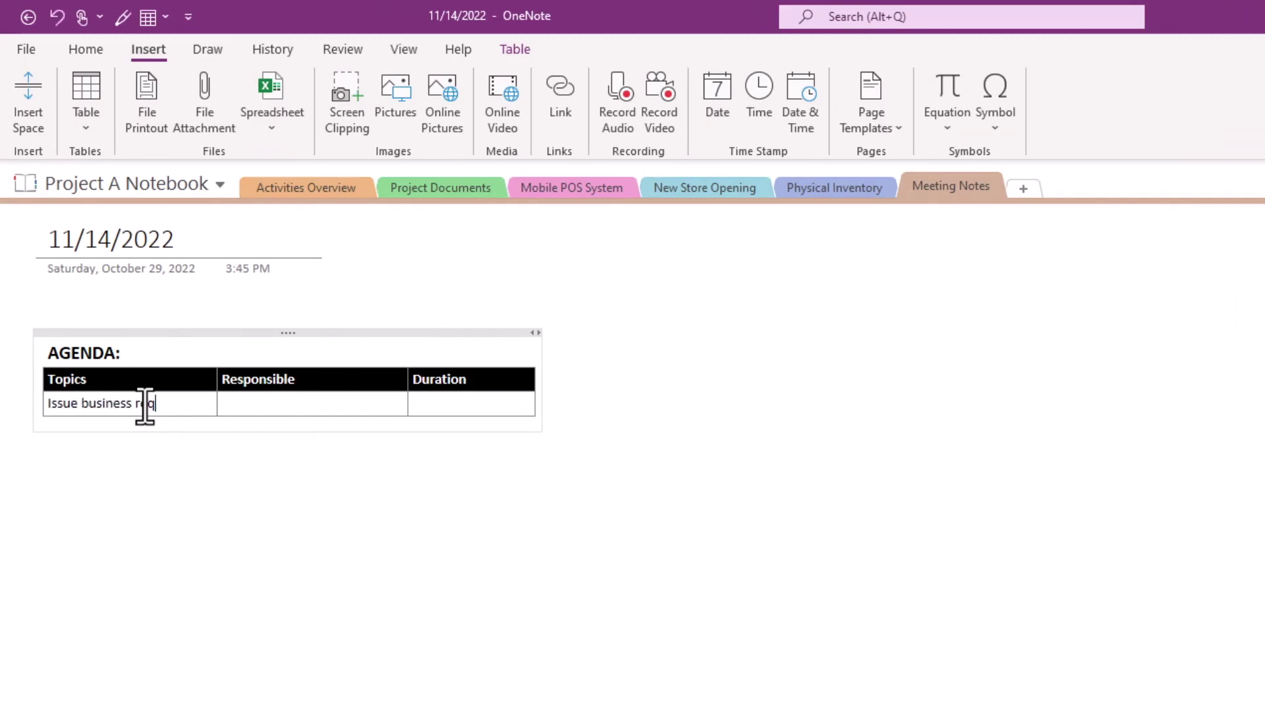
type("uirements to our ventdor")
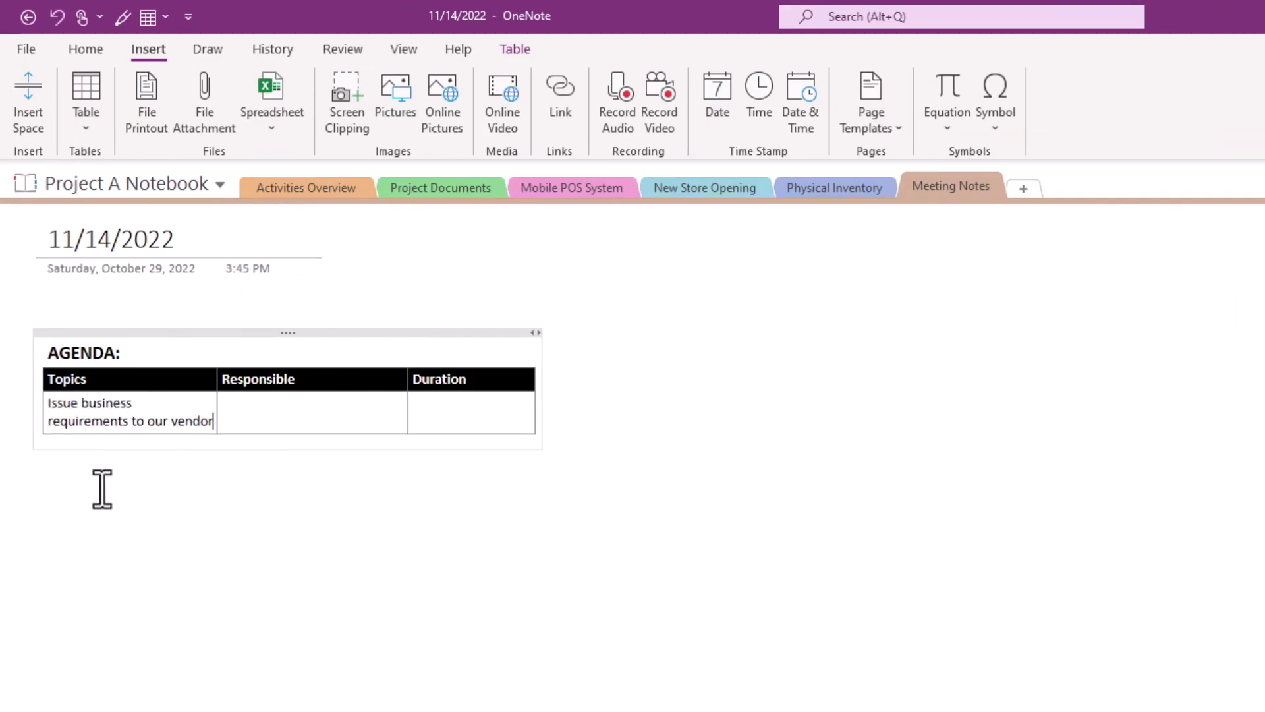
left_click(264, 414)
type("Jim")
key("Tab")
type("5 min")
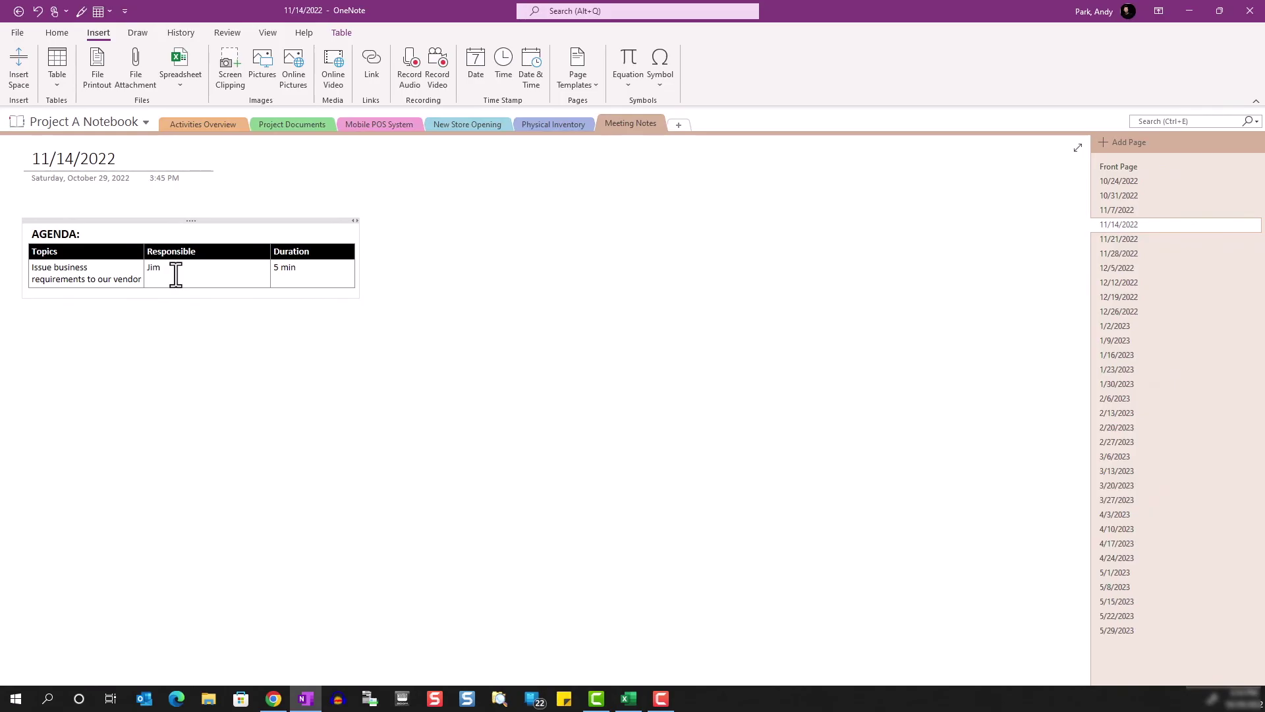
On the 12/5/2022 page, enter topic 'Budget submission readiness' and its responsible person in the agenda.
left_click(1114, 266)
left_click(102, 266)
type("Budget submission readiness\t")
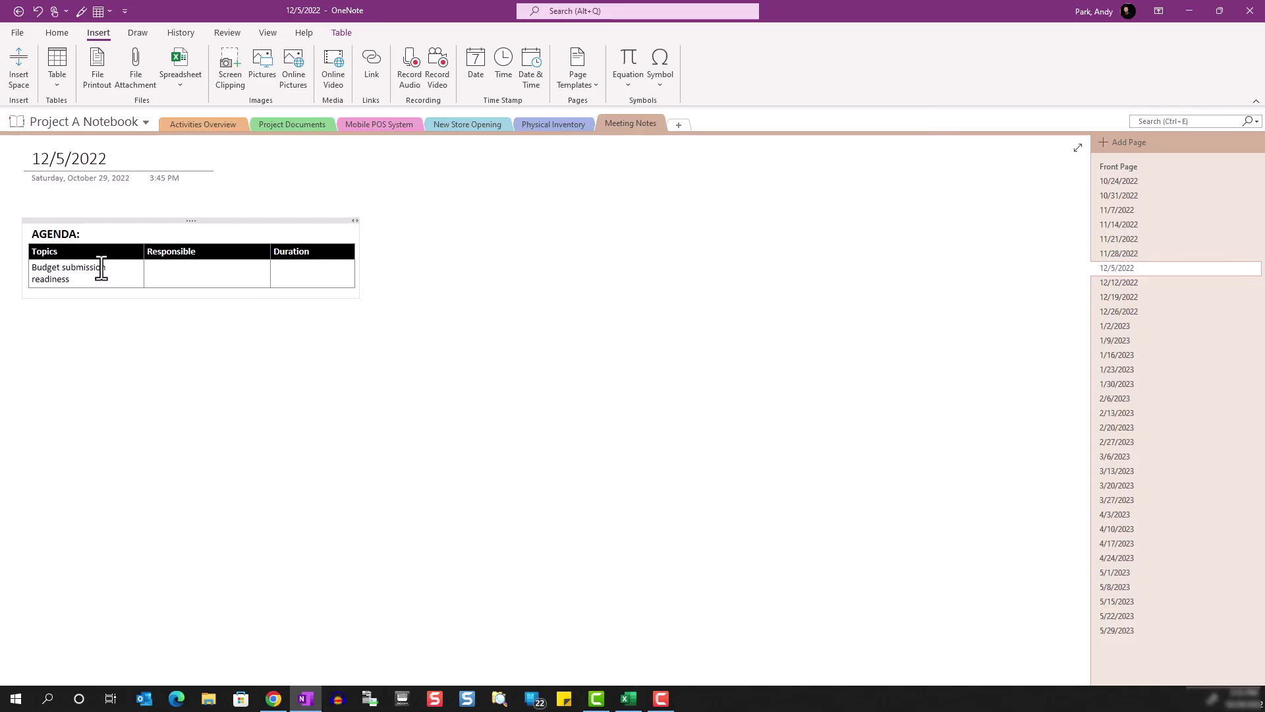
type("Mary")
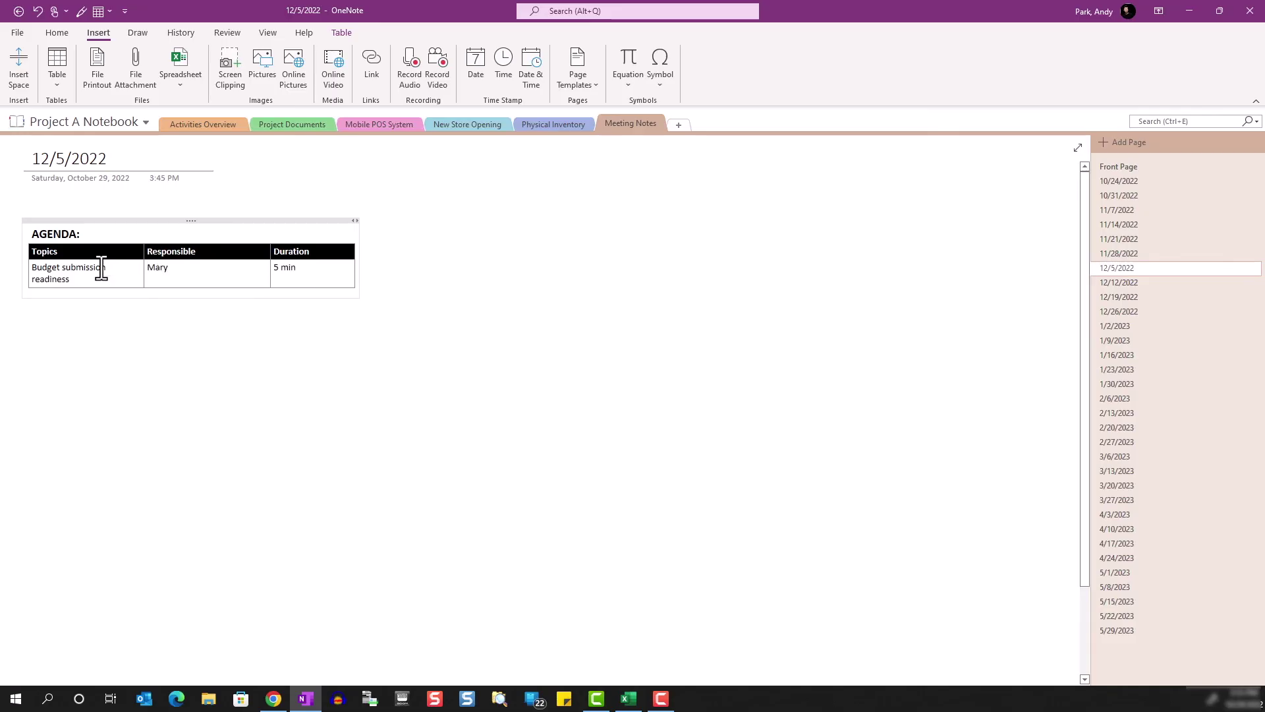